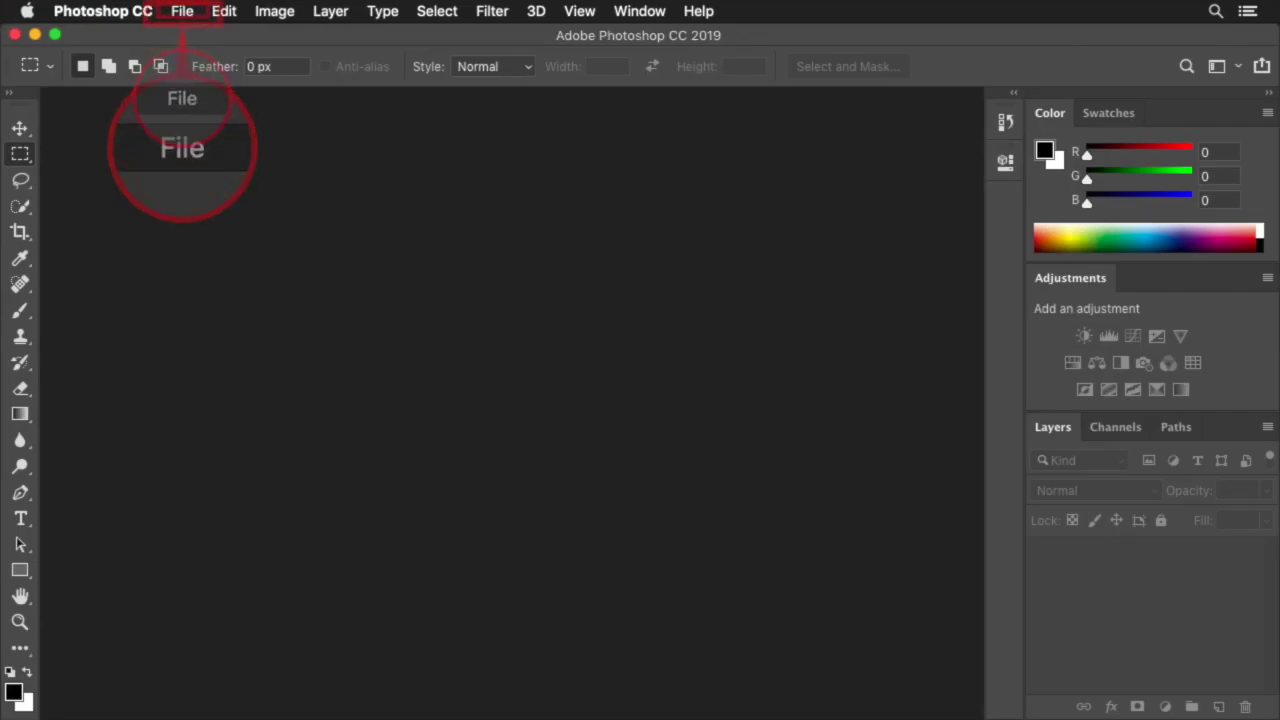
- Create a new blank 1280×720 px, 72 ppi, RGB 8-bit document named Untitled-1
left_click(182, 11)
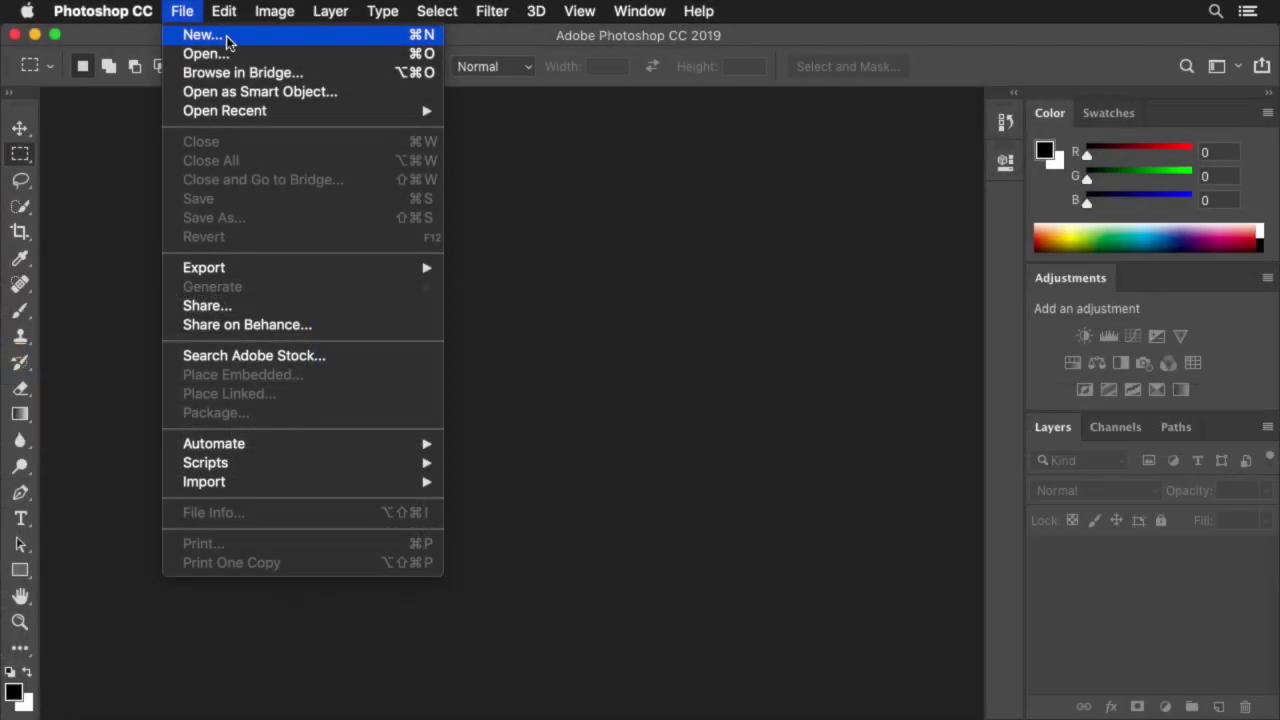
left_click(227, 38)
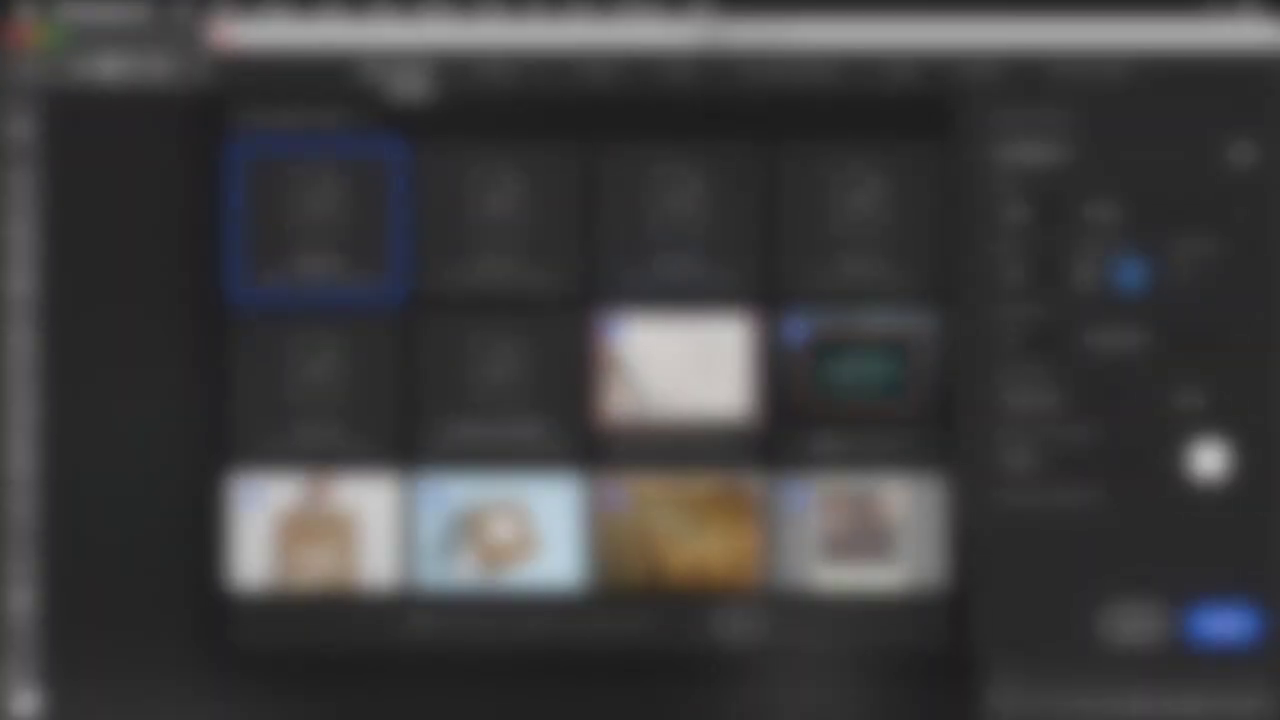
left_click(1223, 625)
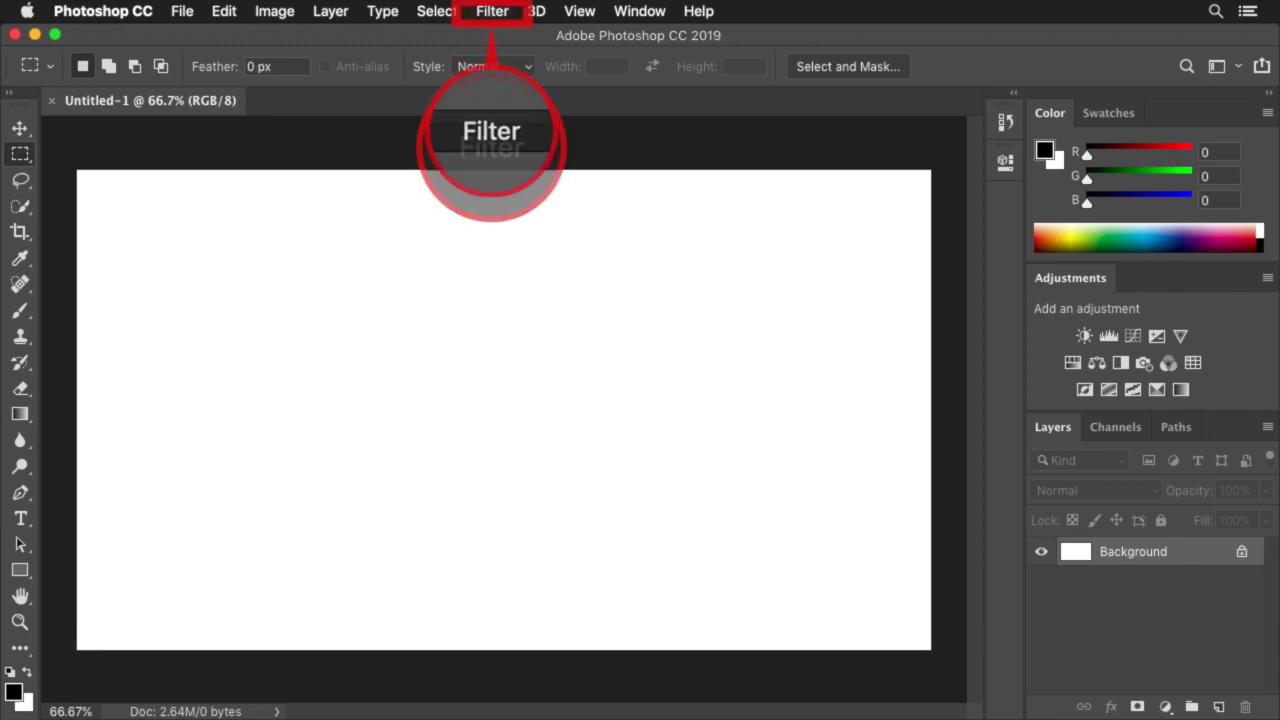
- Render grey clouds on the canvas and convert the background into smart object Layer 0
left_click(491, 13)
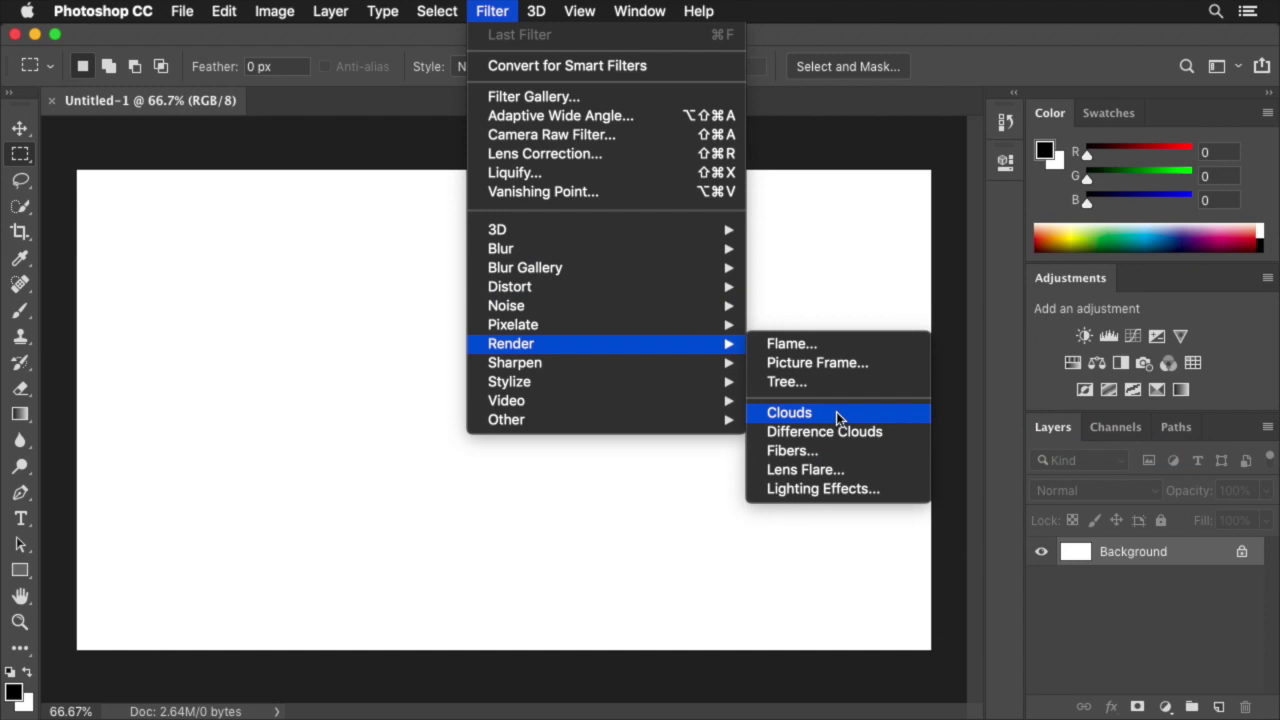
left_click(838, 418)
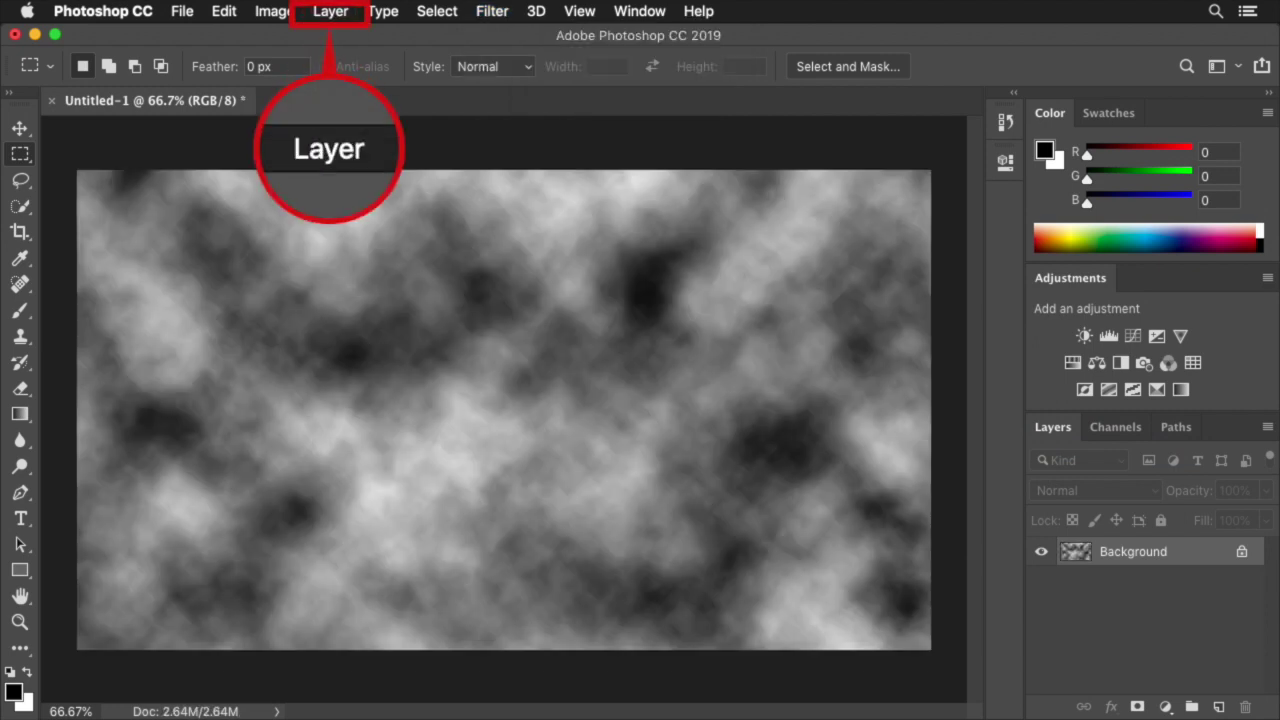
left_click(330, 11)
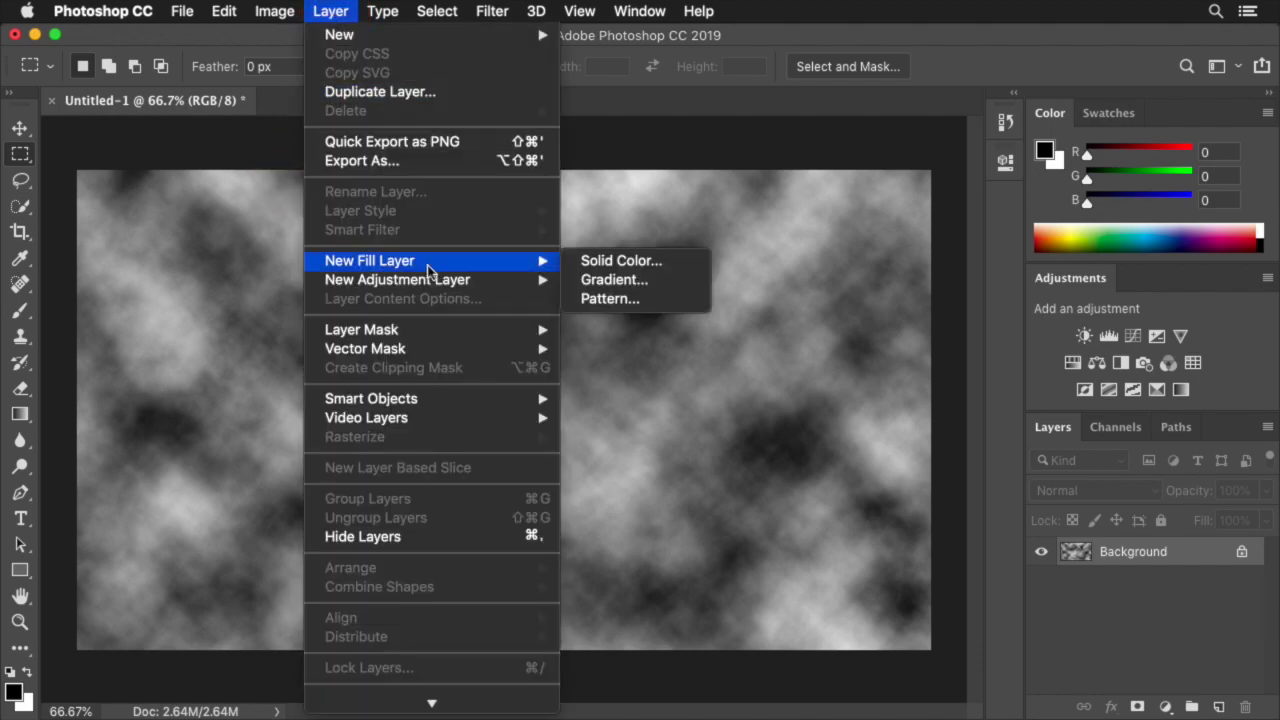
mouse_move(371, 398)
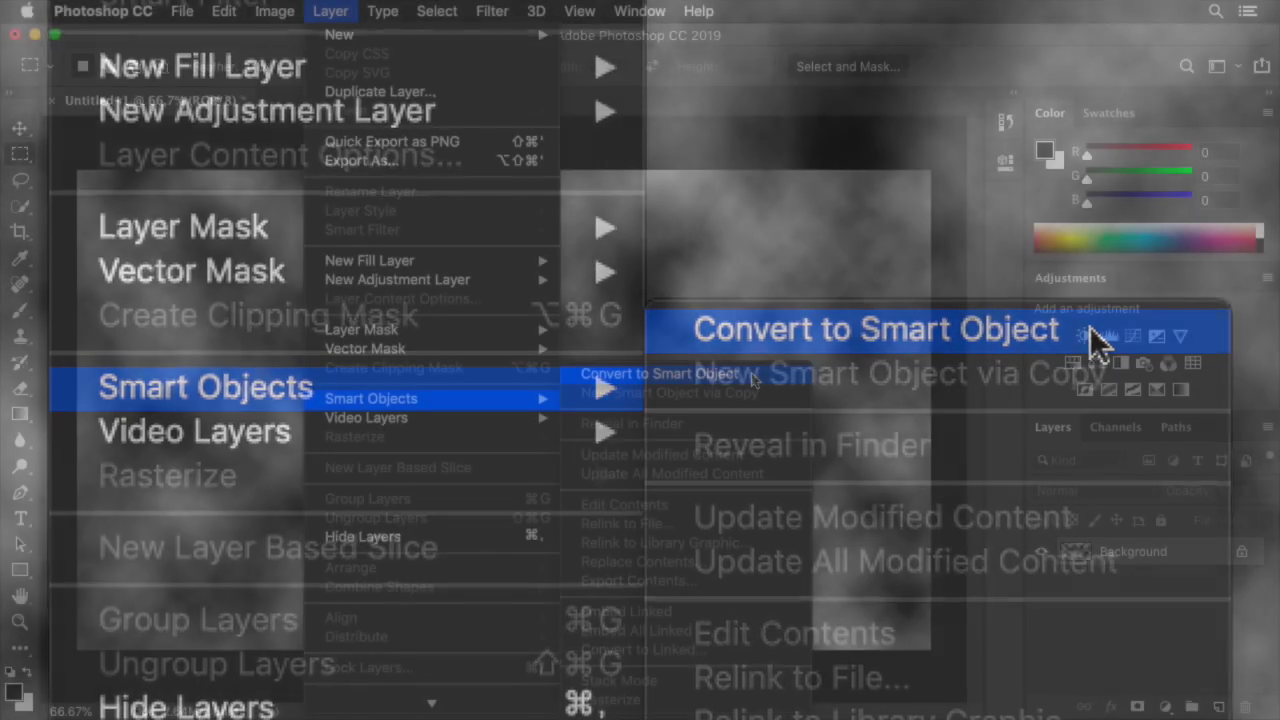
left_click(752, 374)
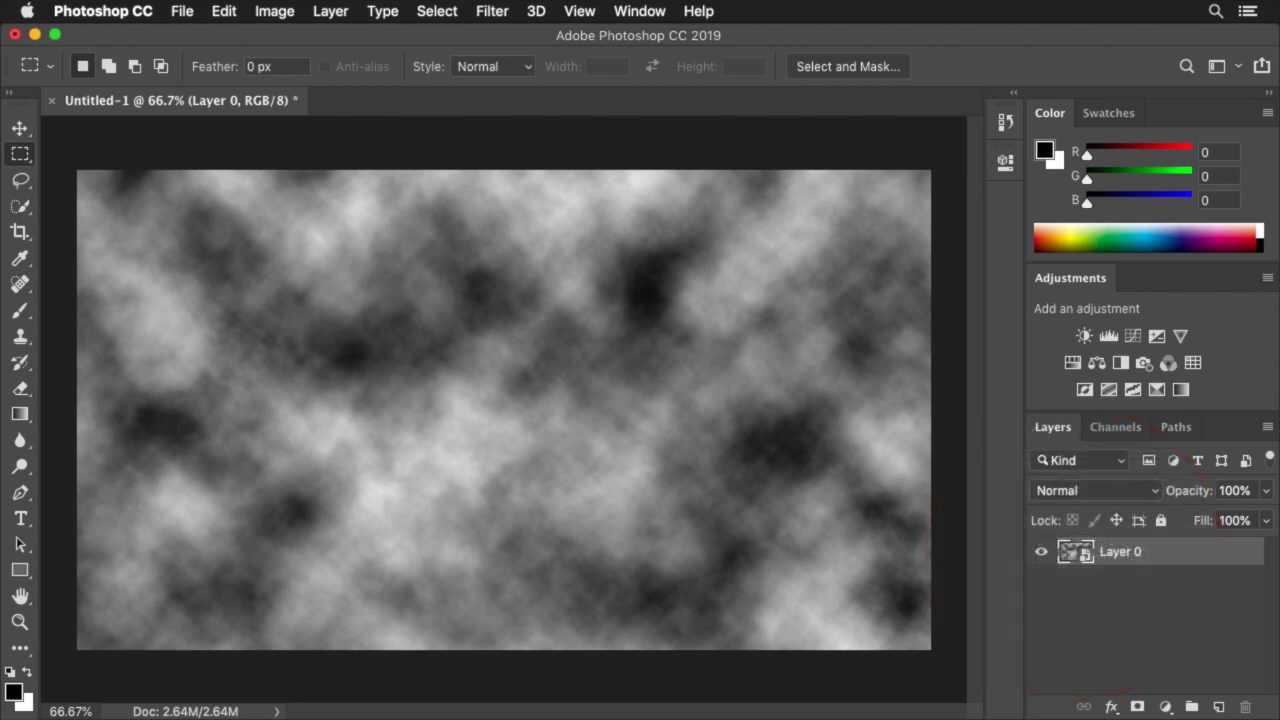
key("super+KP_Subtract")
- Perspective-transform the clouds so the top edge widens, then zoom back in to fill the view
key("super+KP_Subtract")
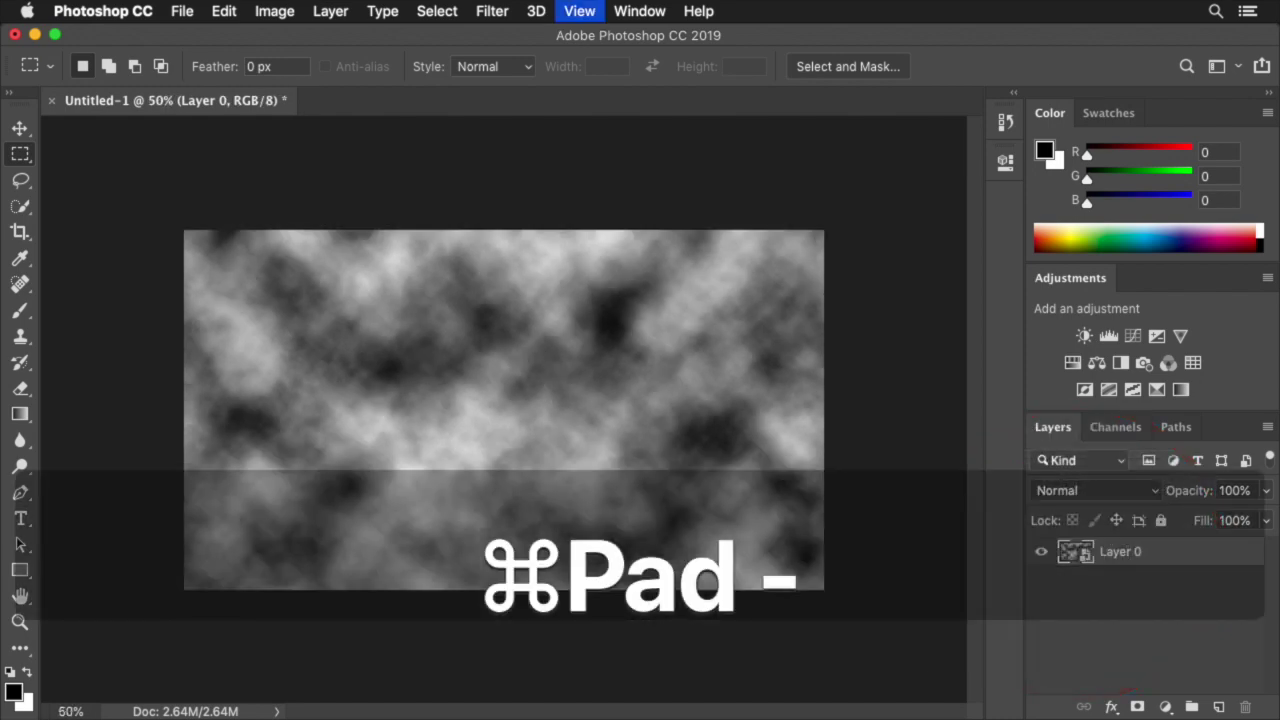
key("super+KP_Subtract")
key("super+KP_Subtract")
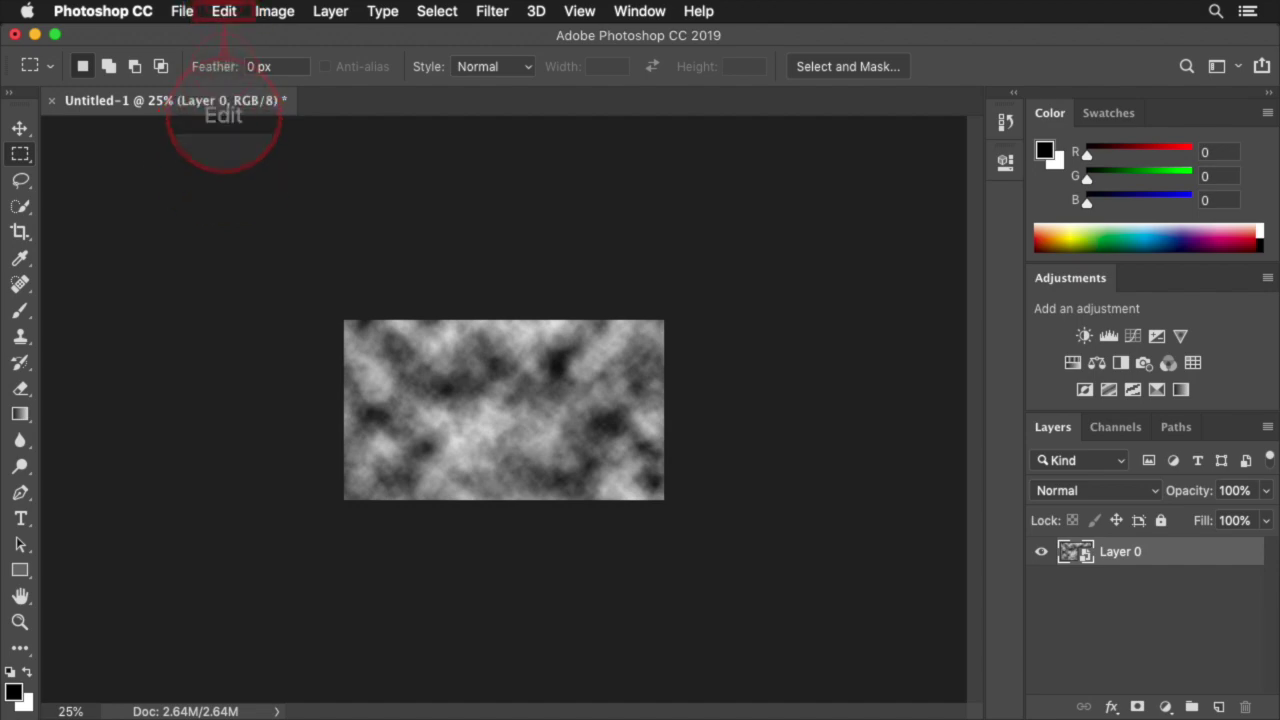
left_click(226, 14)
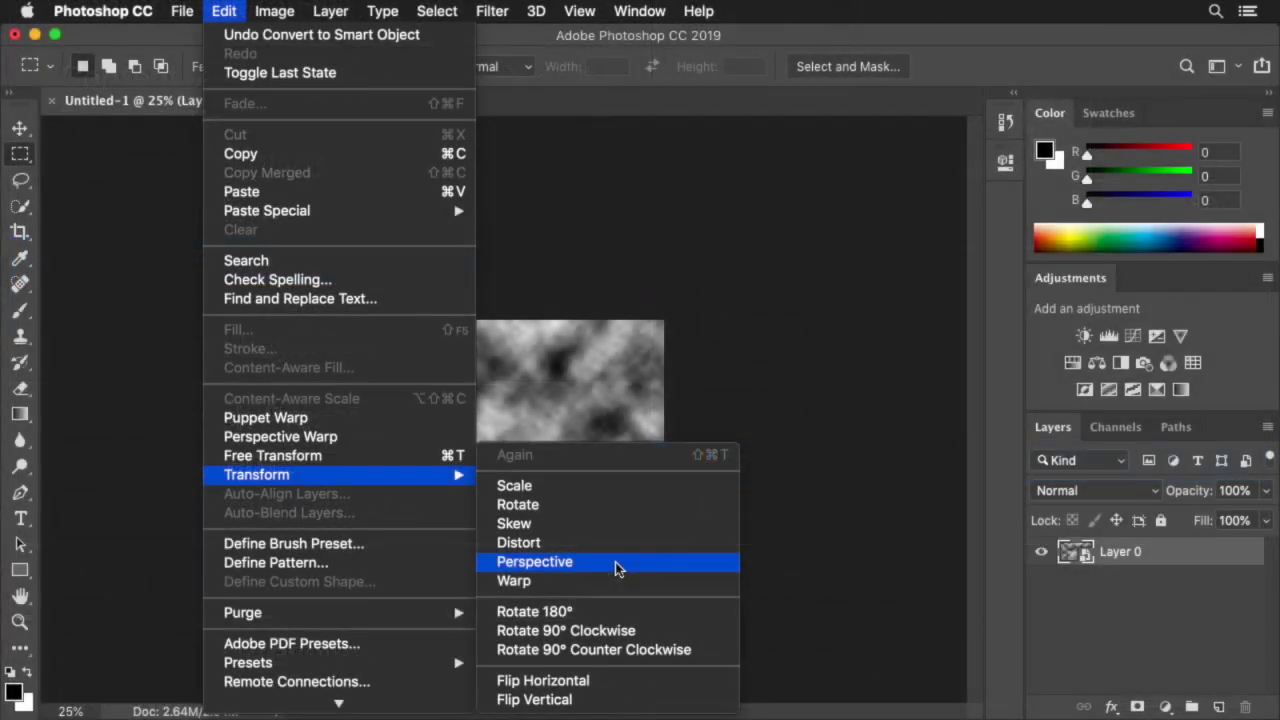
left_click(615, 562)
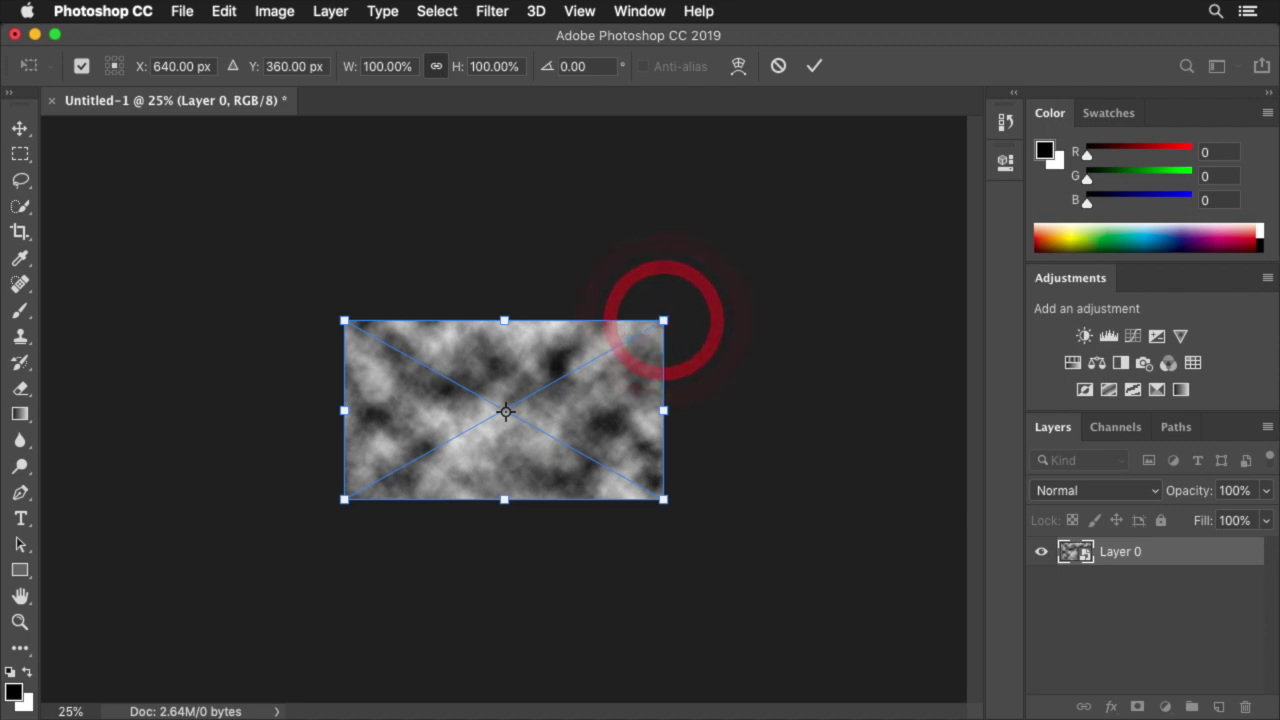
left_click_drag(665, 323, 845, 325)
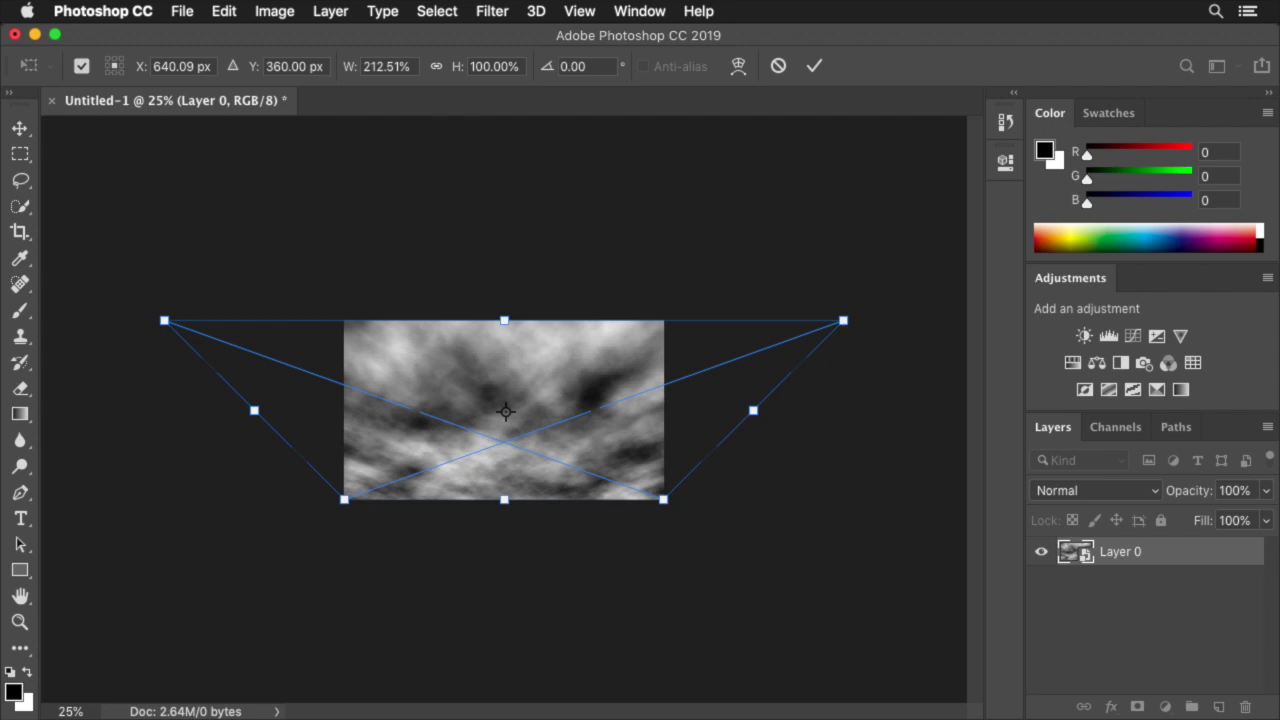
key("Return")
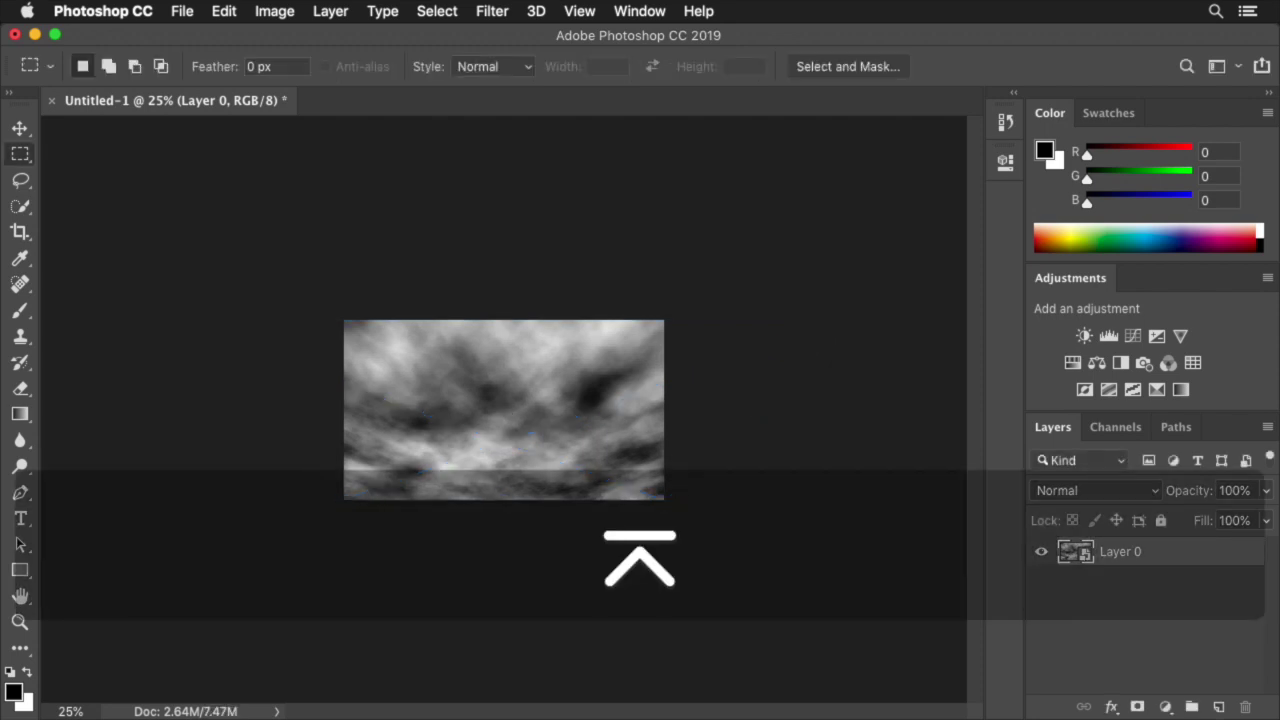
key("super+KP_Add")
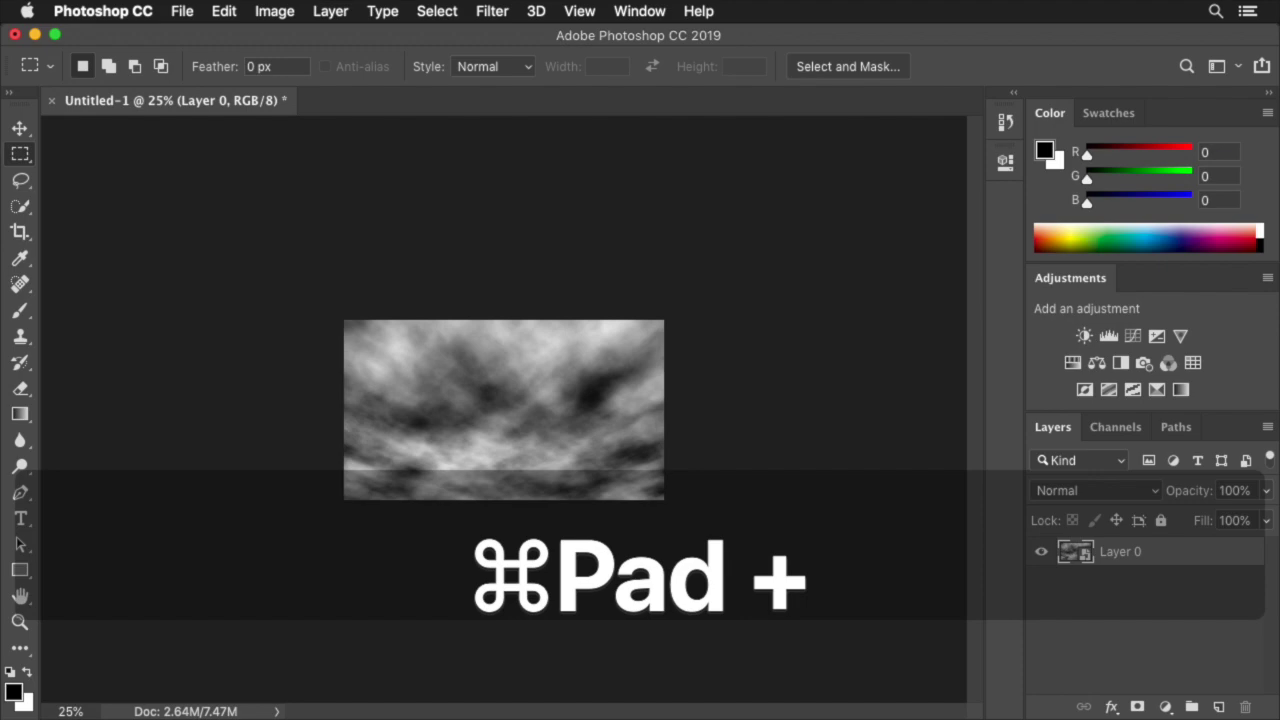
key("super+KP_Add")
key("super+KP_Add")
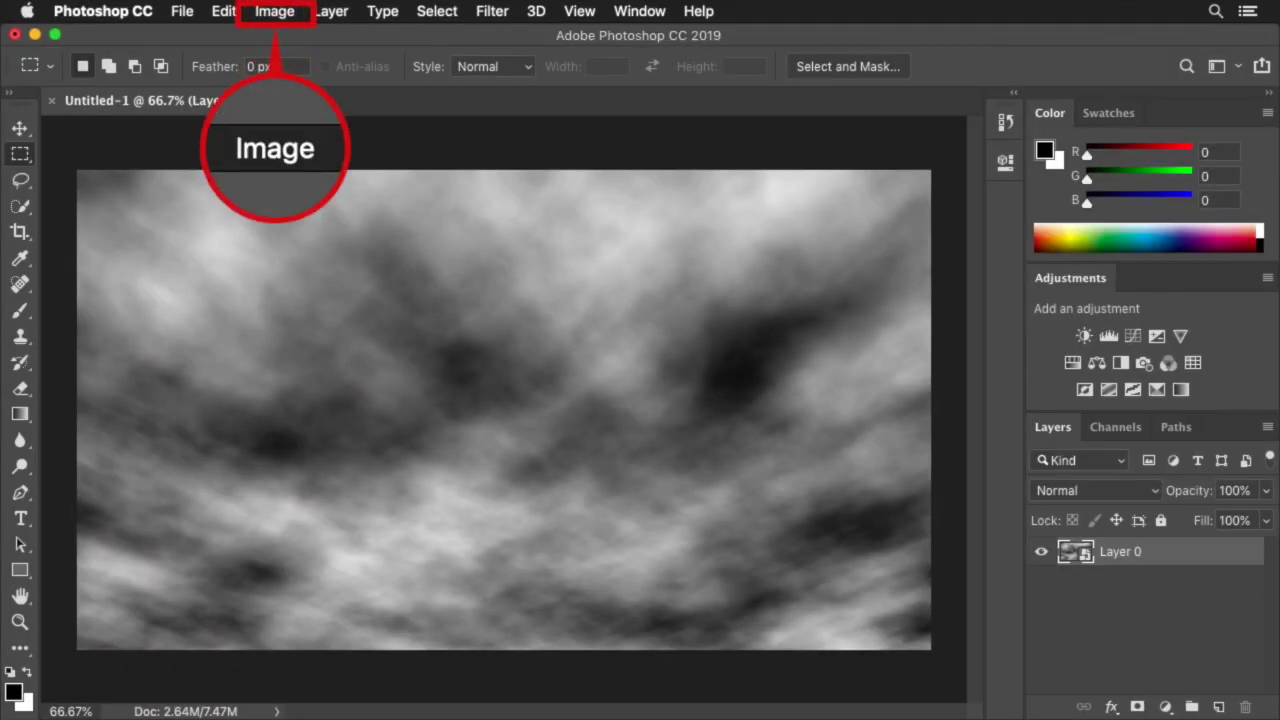
- Apply Curves to the clouds with white point input 191 and a point at Input 173 / Output 191
left_click(272, 12)
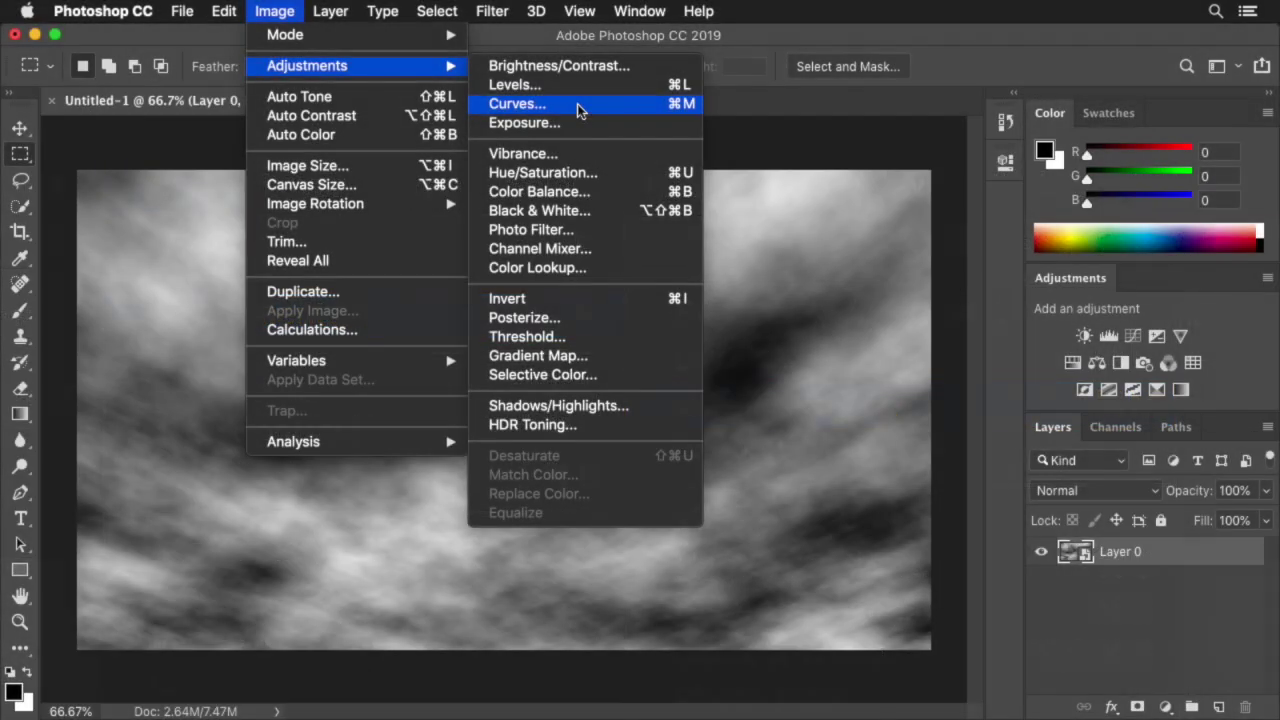
left_click(580, 105)
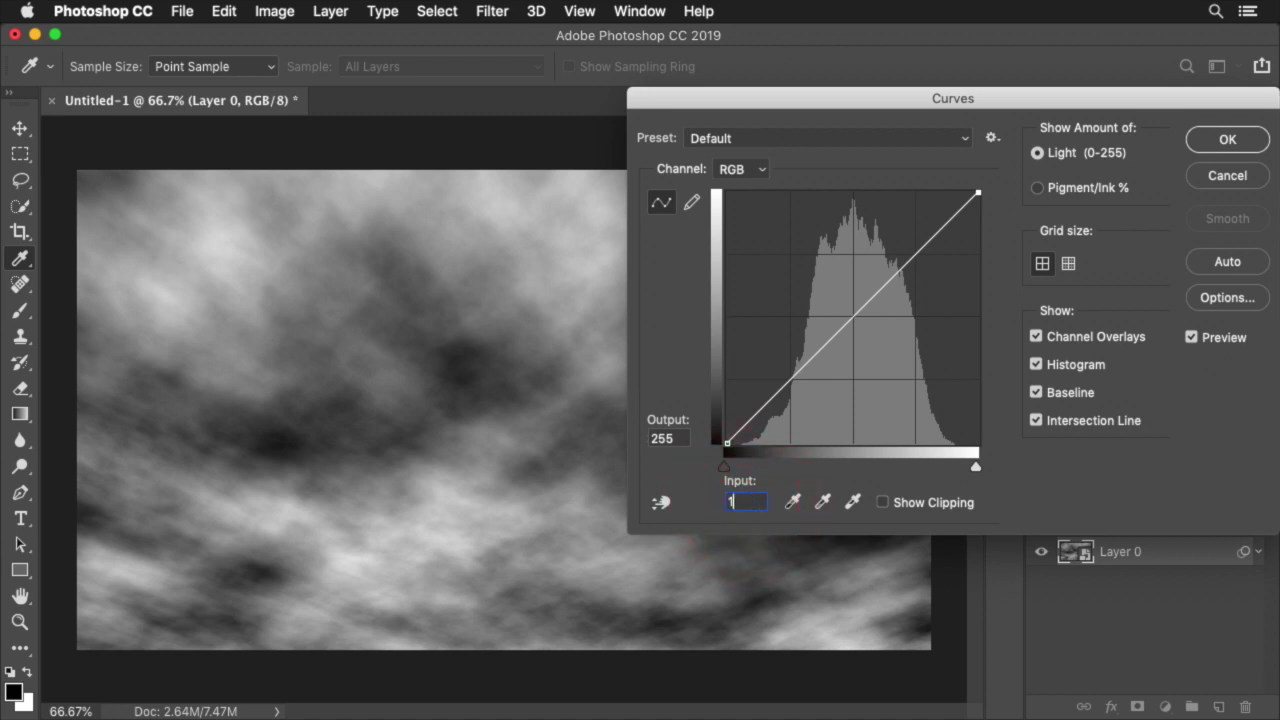
type("91")
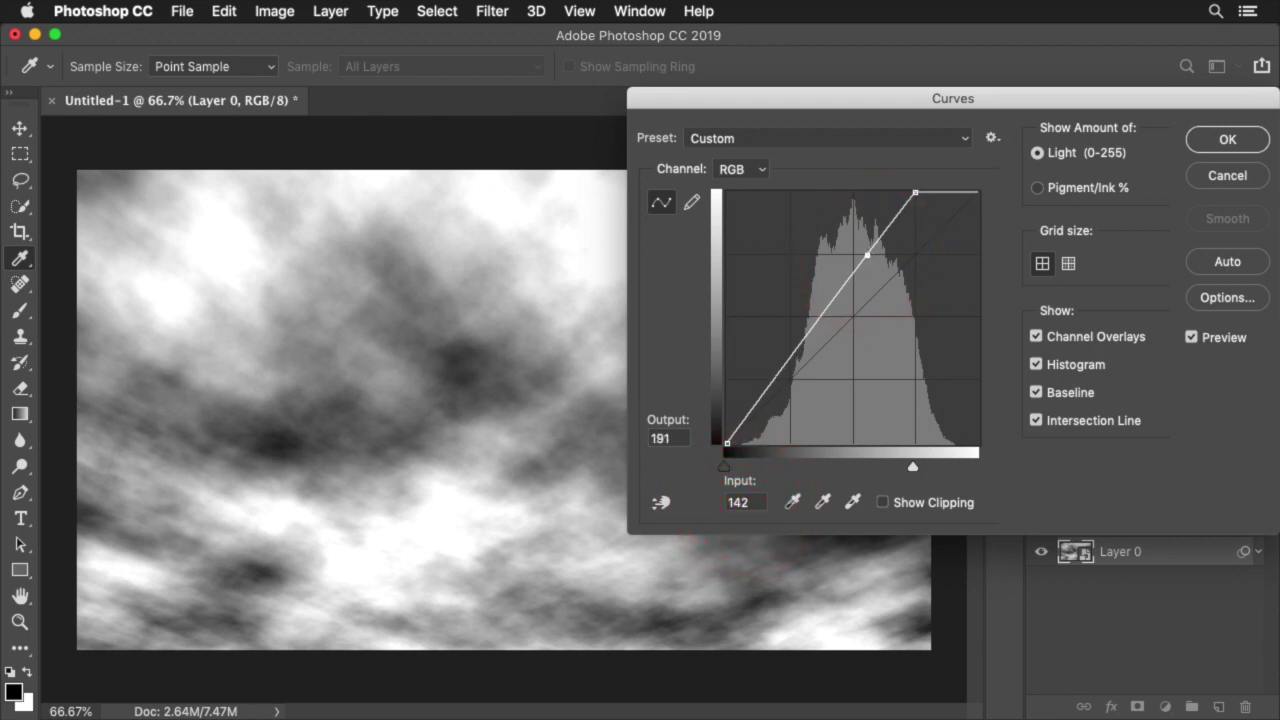
type("173")
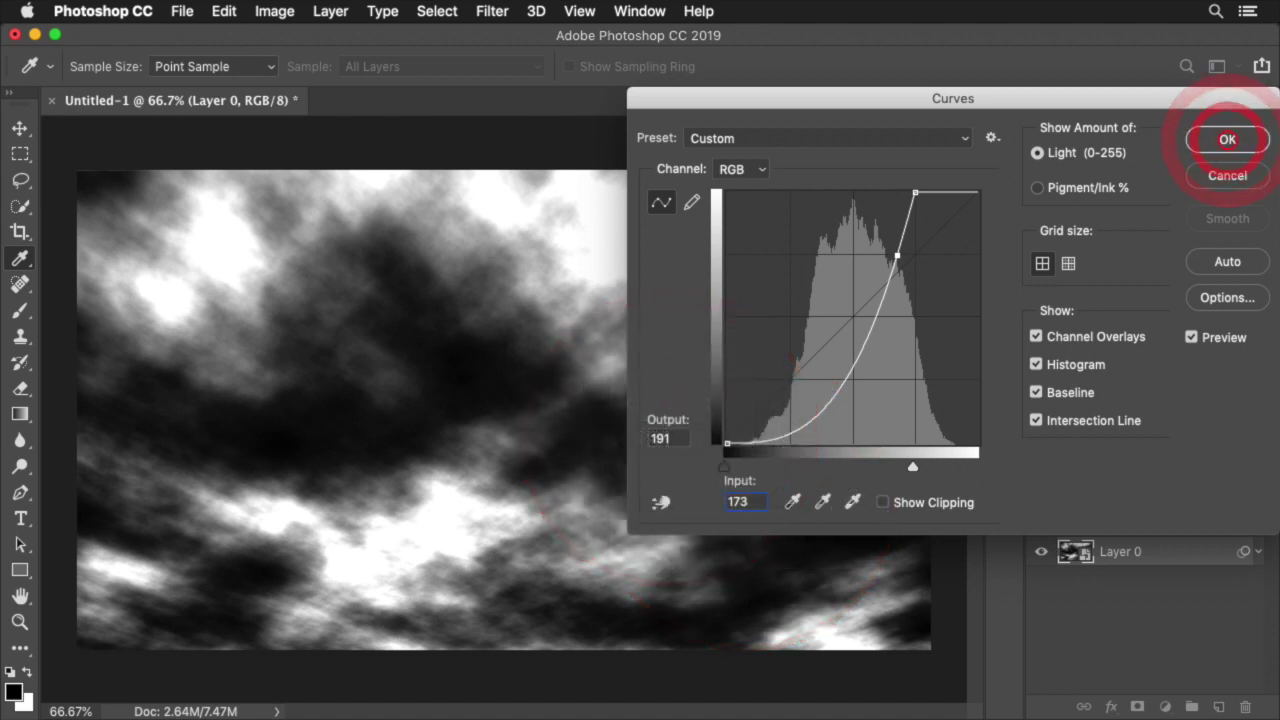
left_click(1228, 140)
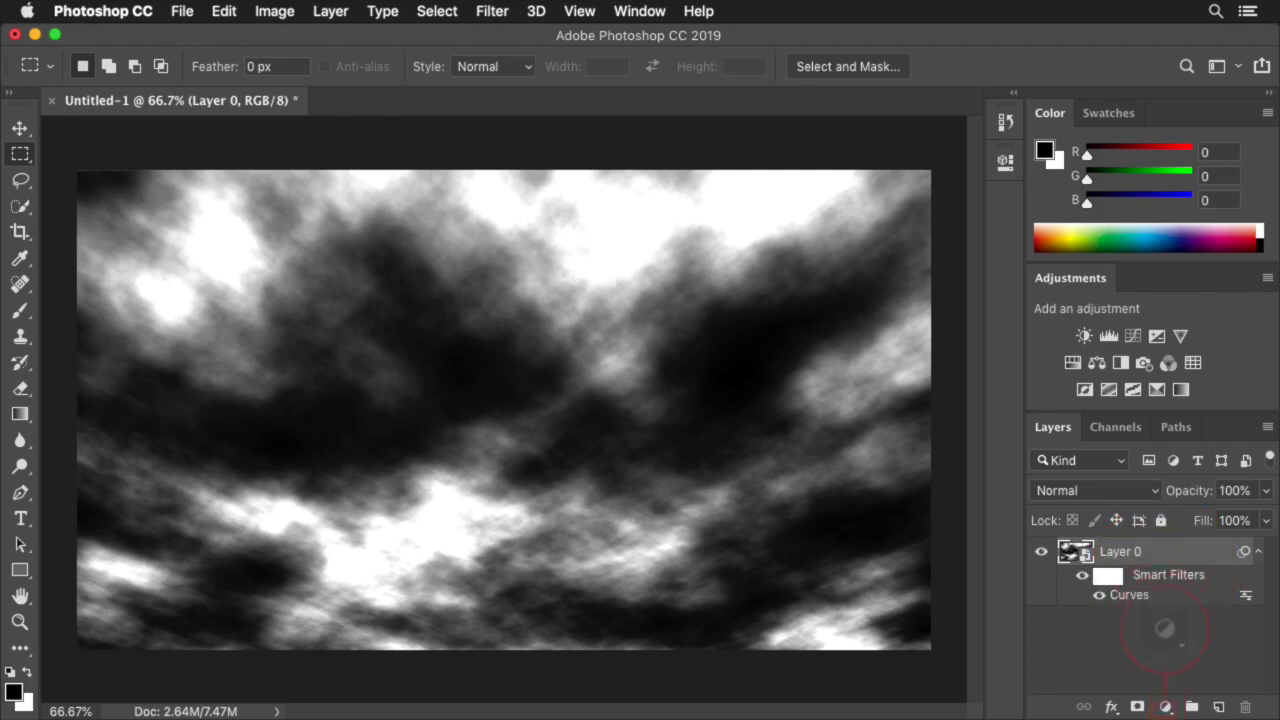
- Add a Gradient Map adjustment layer and insert a new colour stop at the gradient's 50% midpoint
left_click(1166, 710)
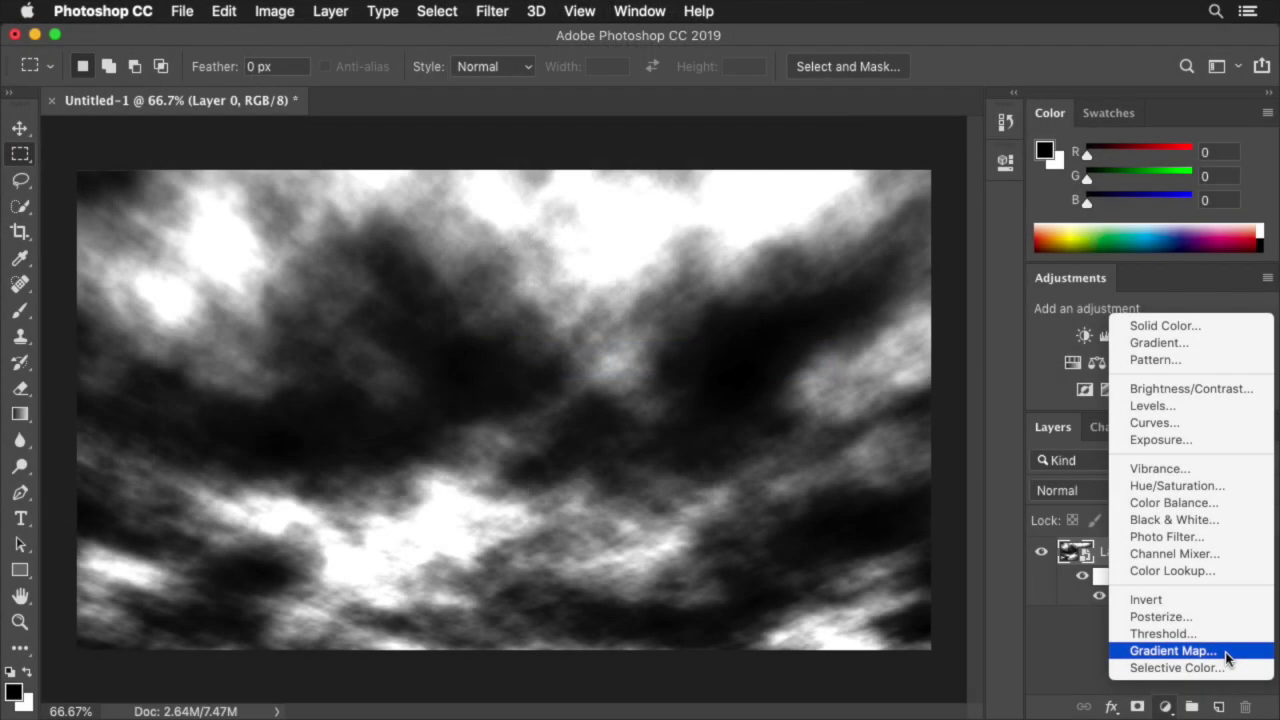
left_click(1226, 654)
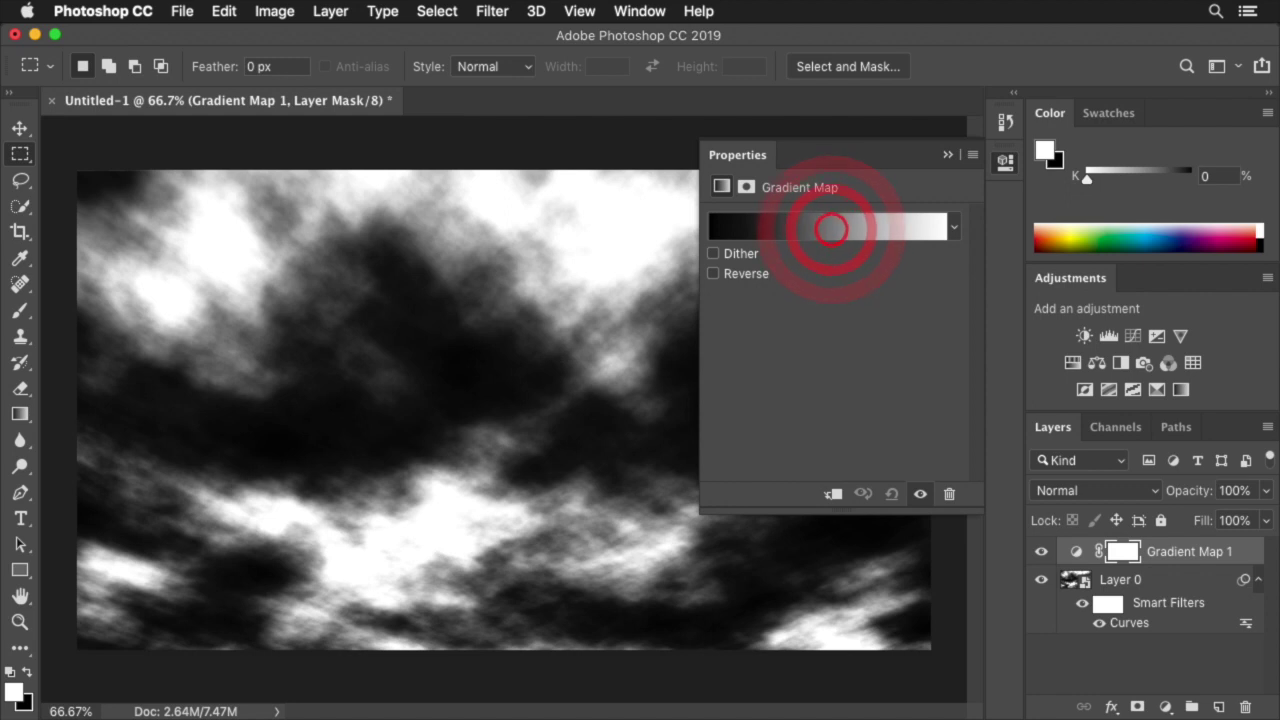
left_click(830, 226)
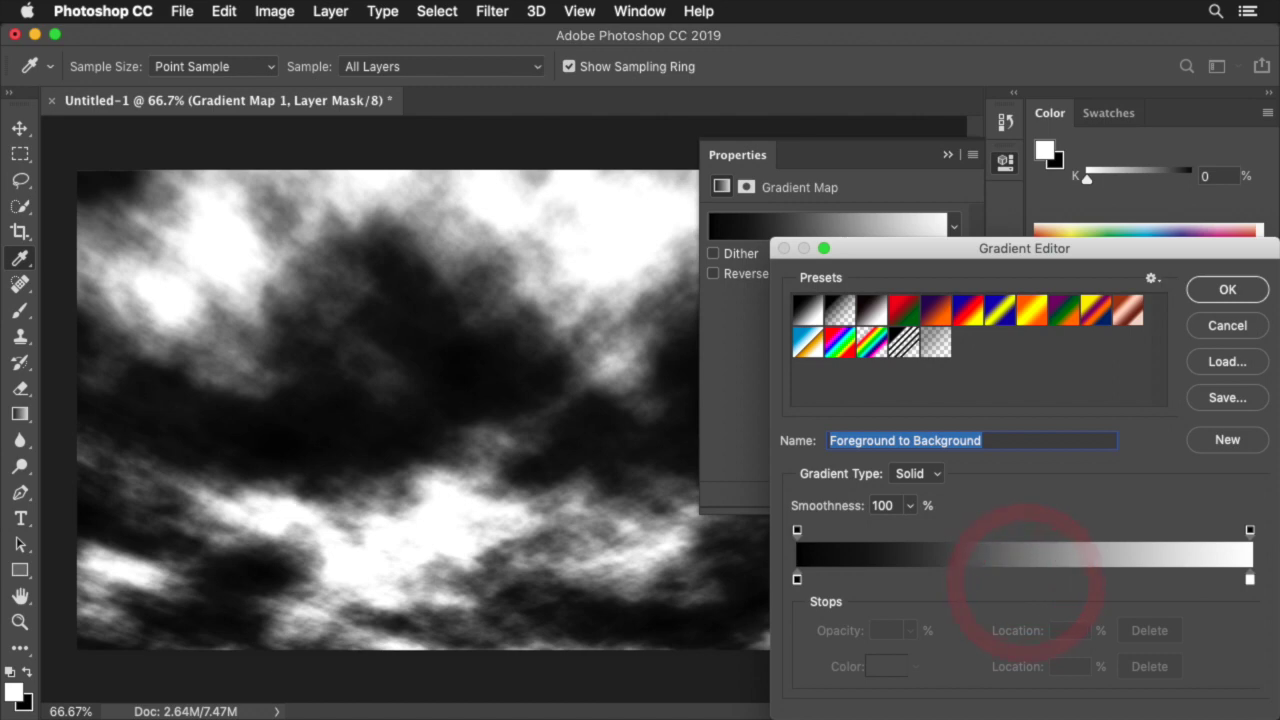
left_click(1027, 580)
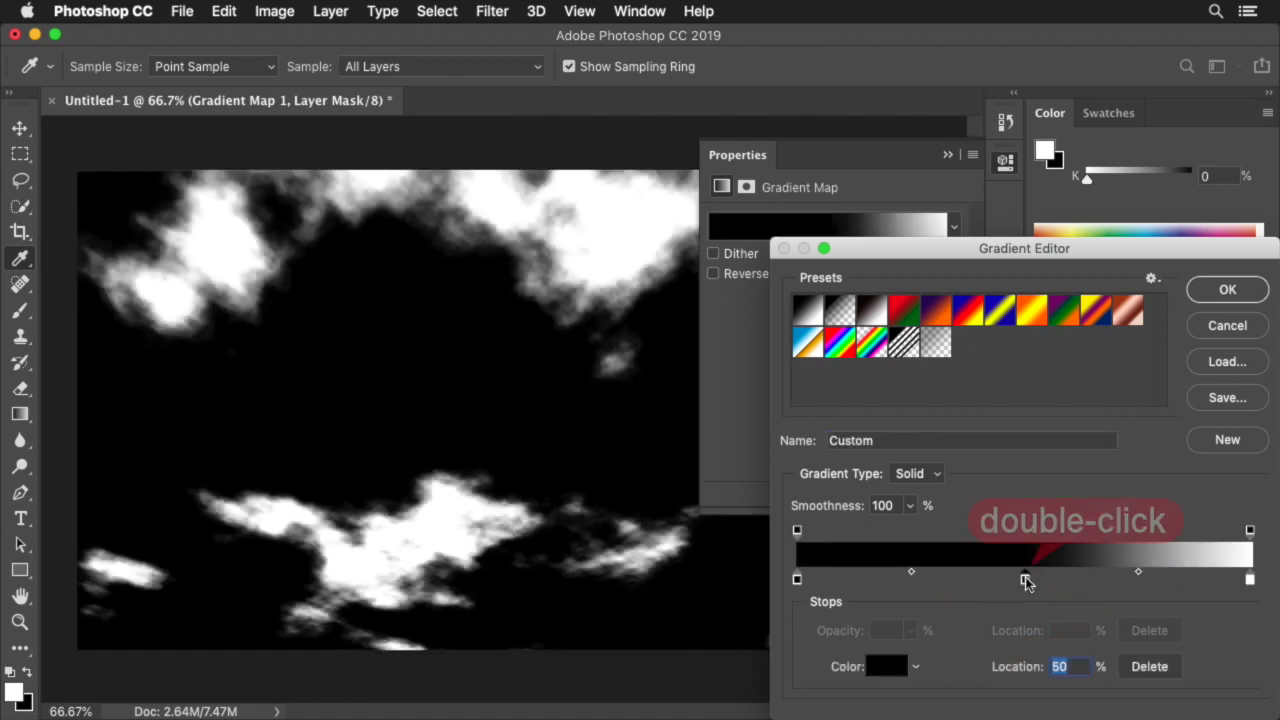
double_click(1027, 580)
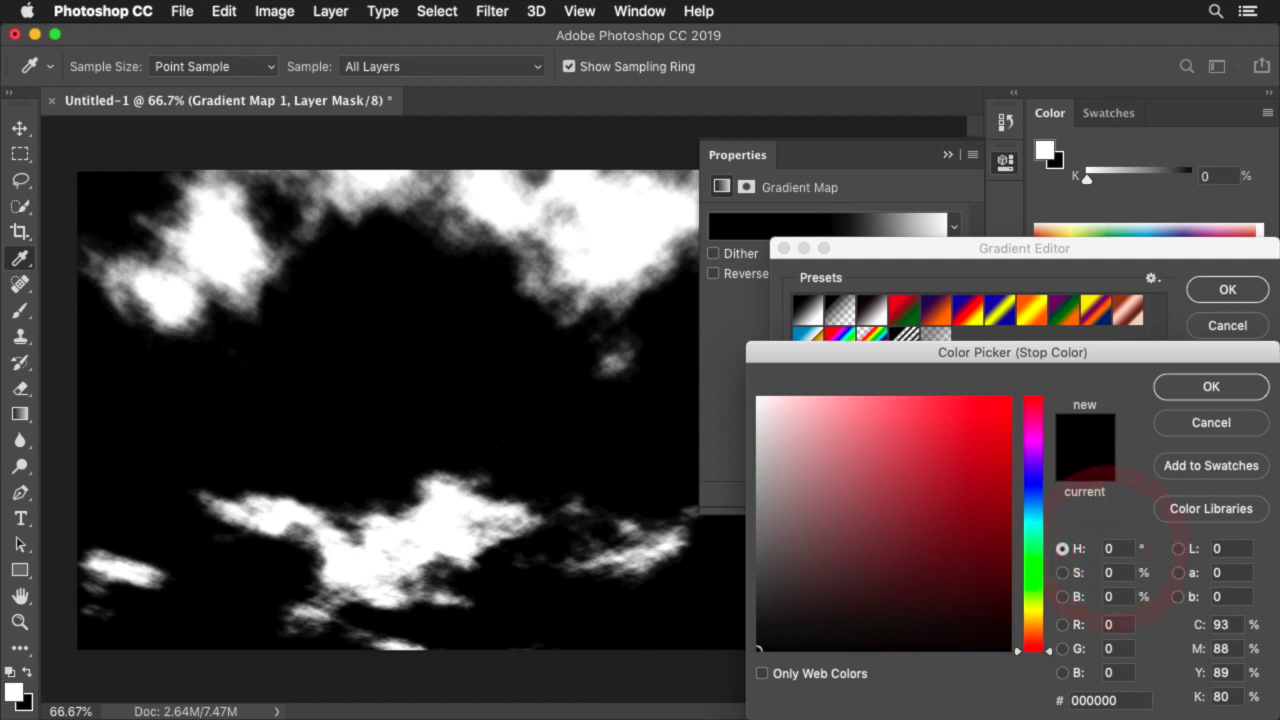
- Set the middle gradient stop to f2ece6 and the right stop to H210 S70 B50
type("27")
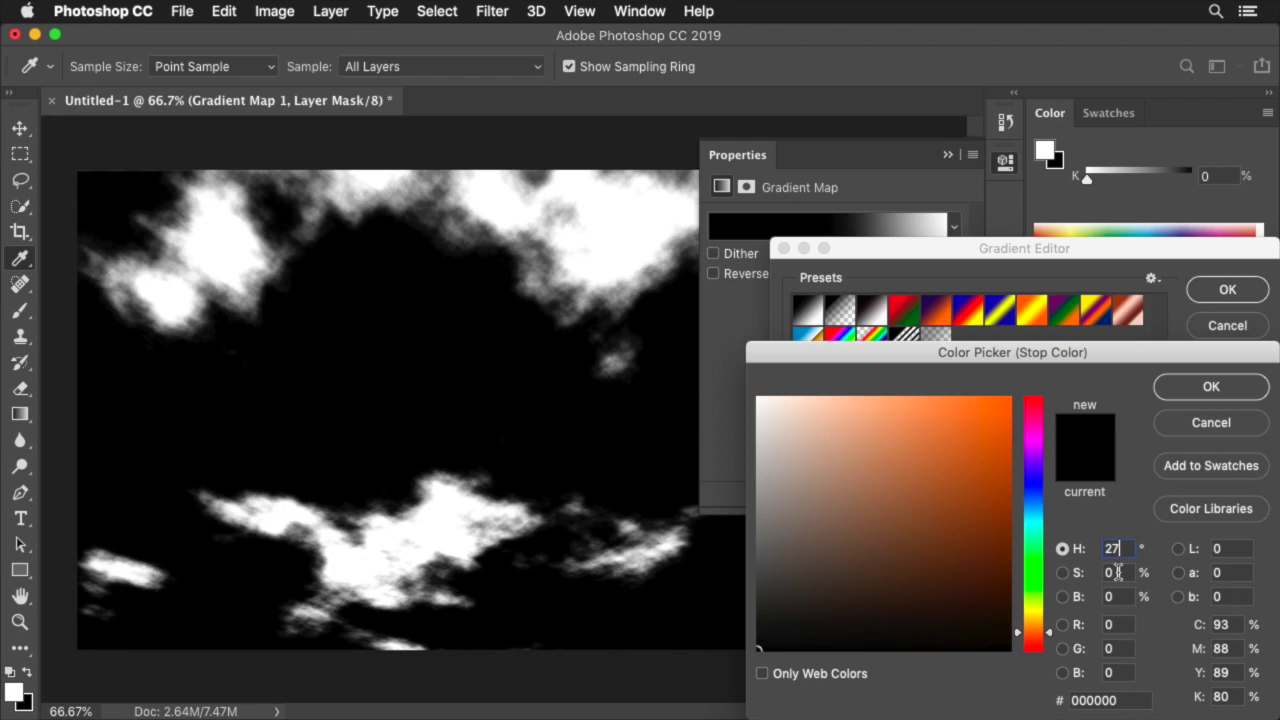
type("95")
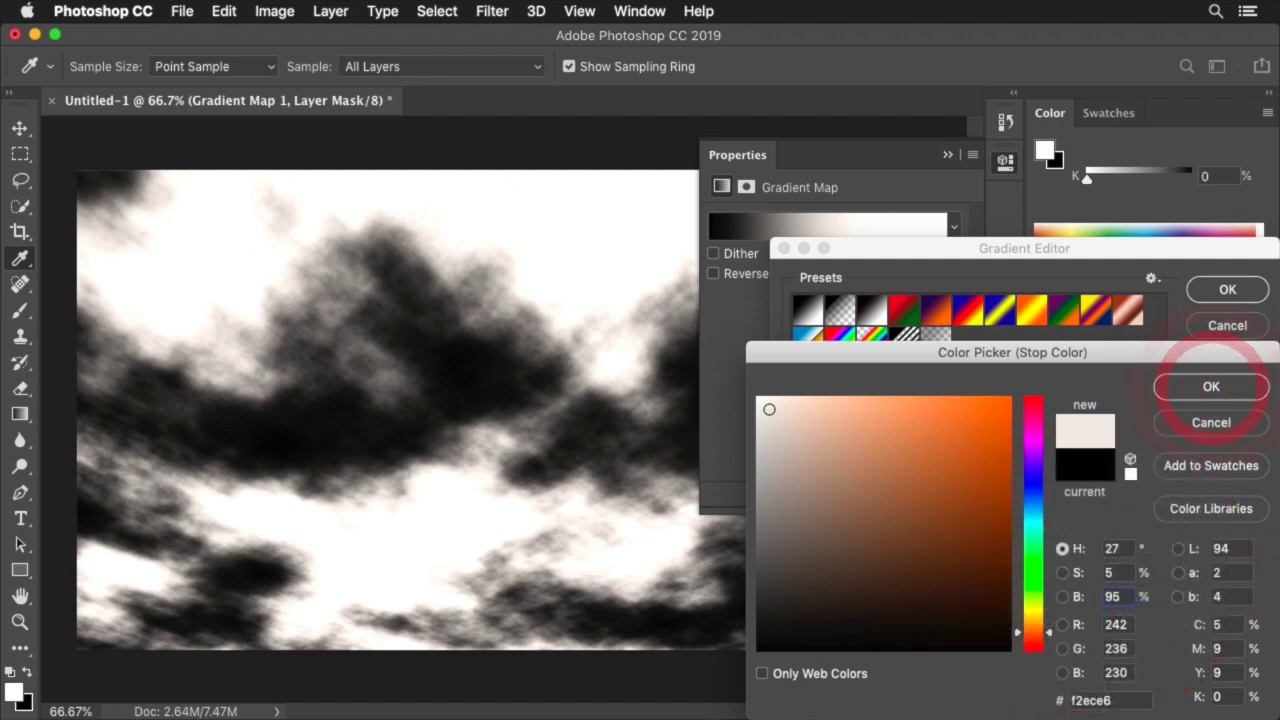
left_click(1224, 388)
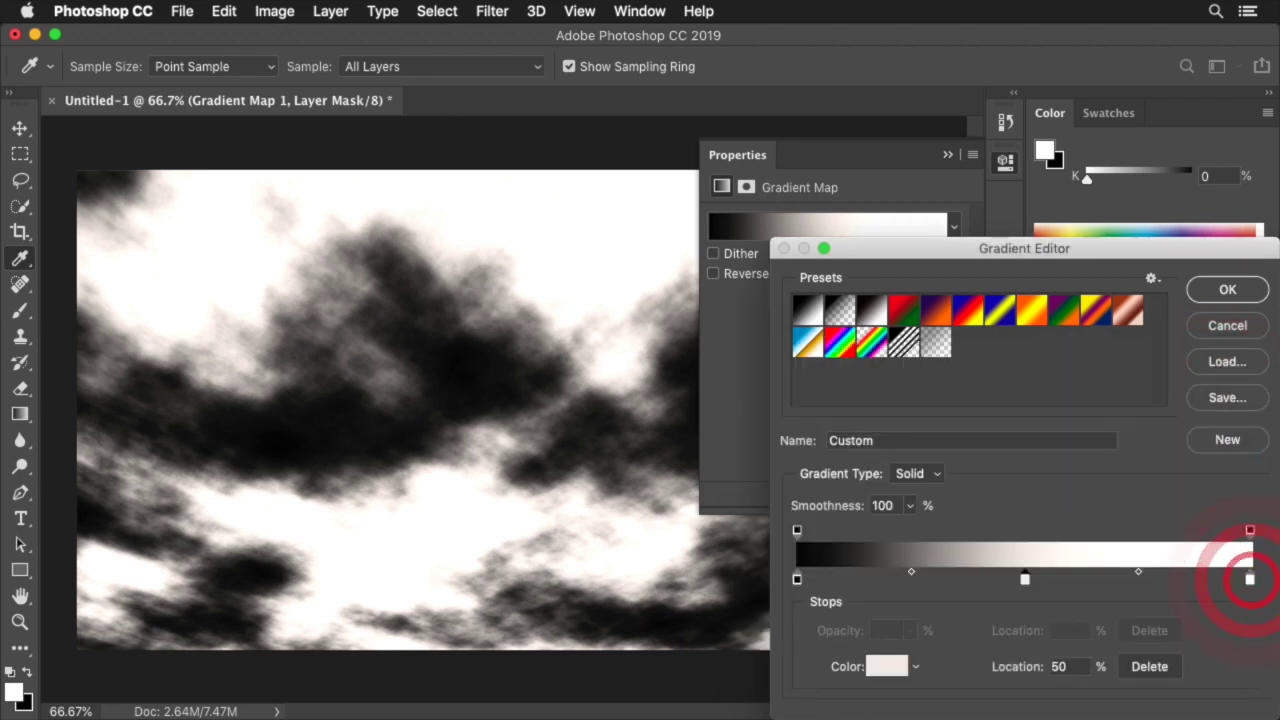
double_click(1249, 580)
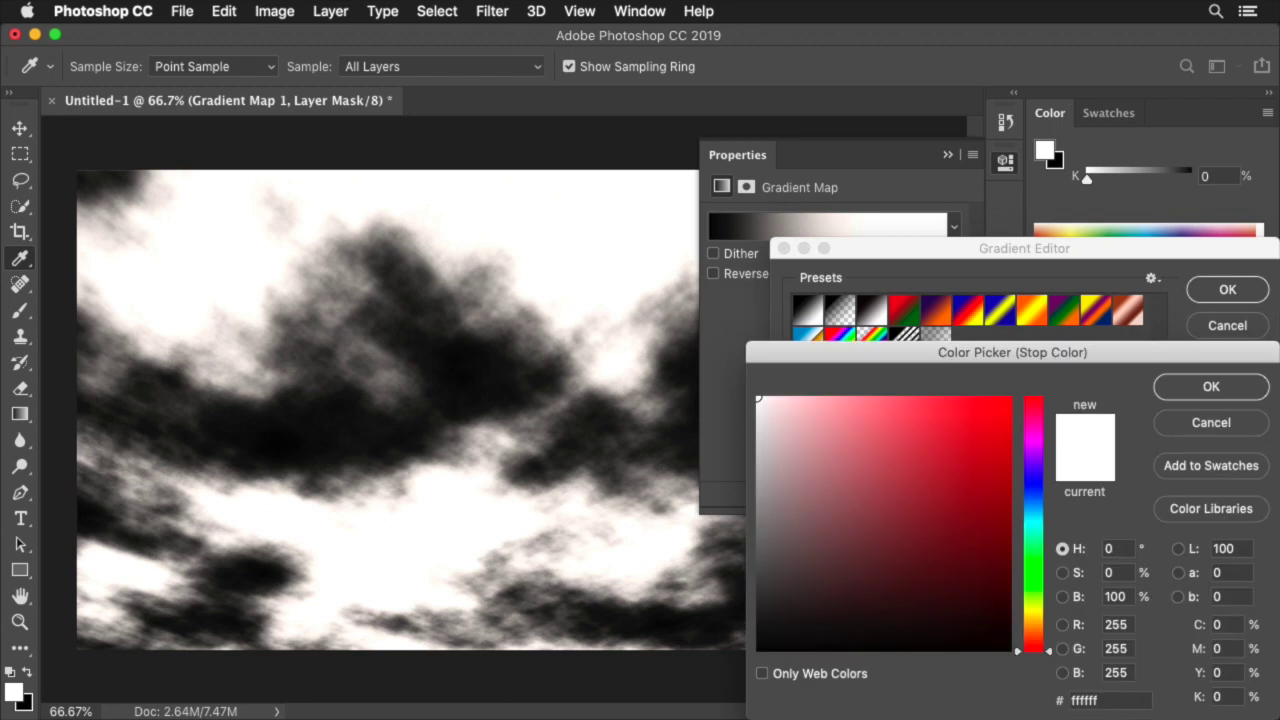
type("10")
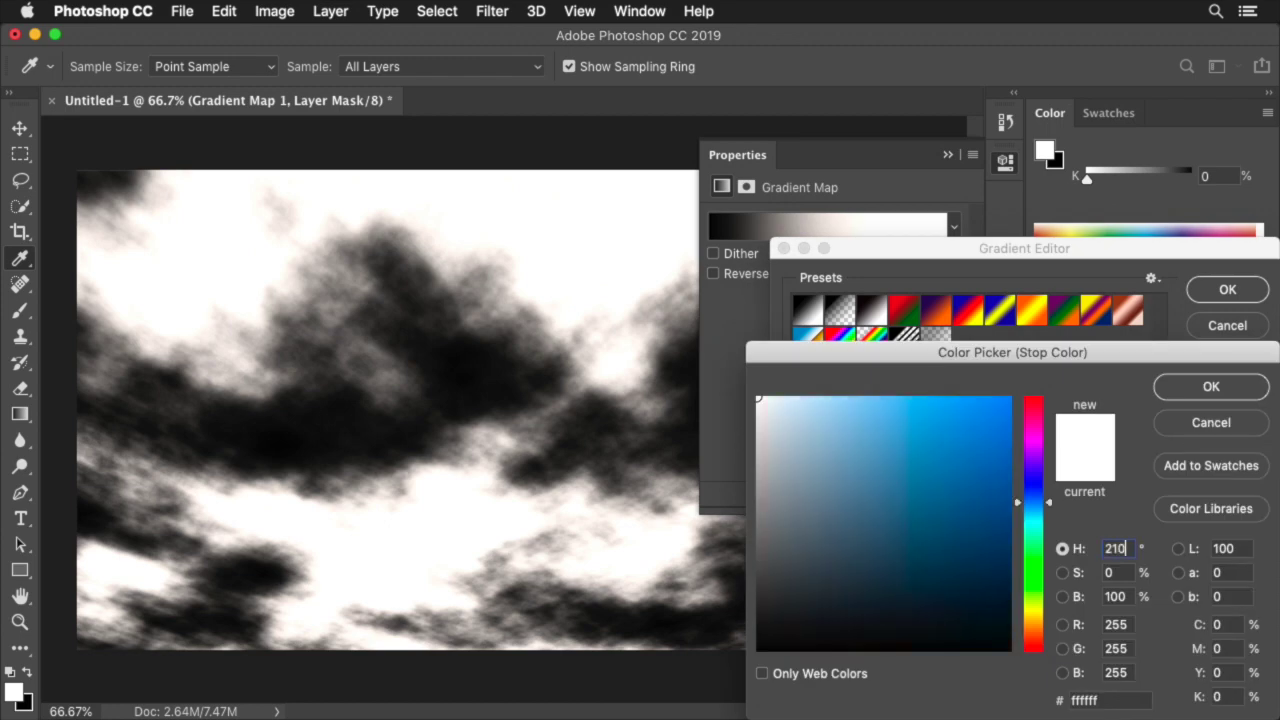
type("70")
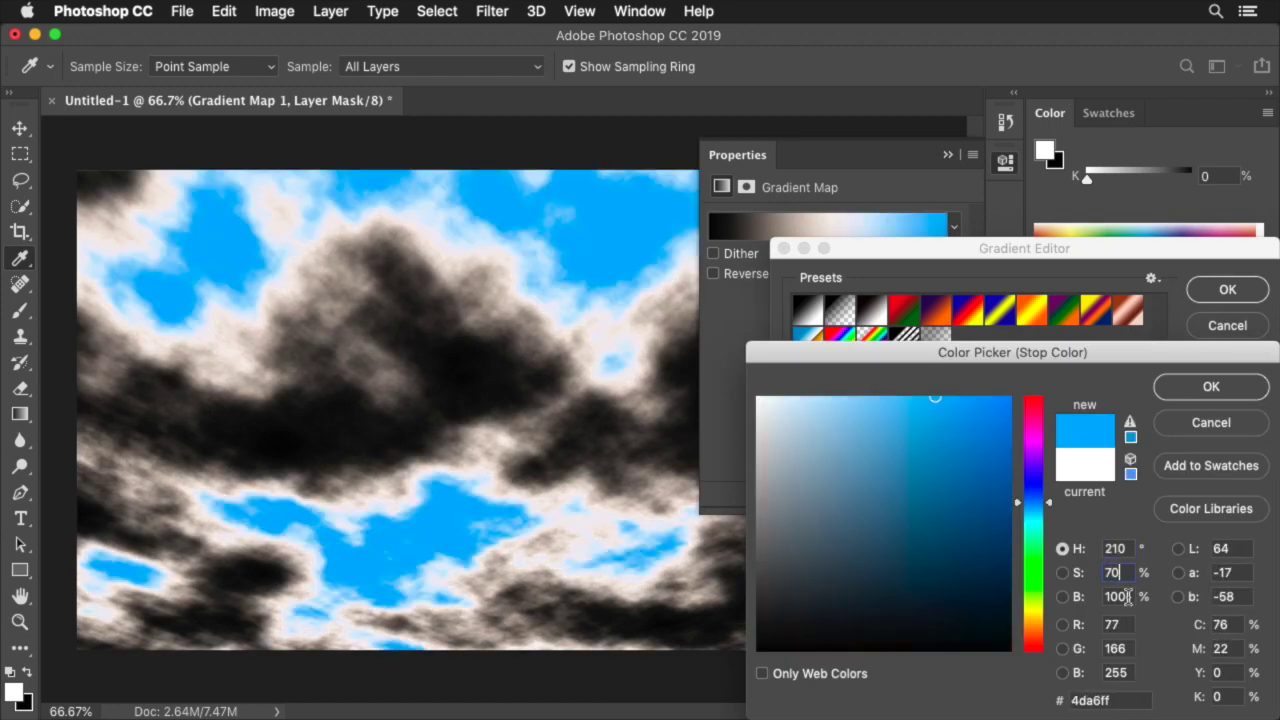
type("50")
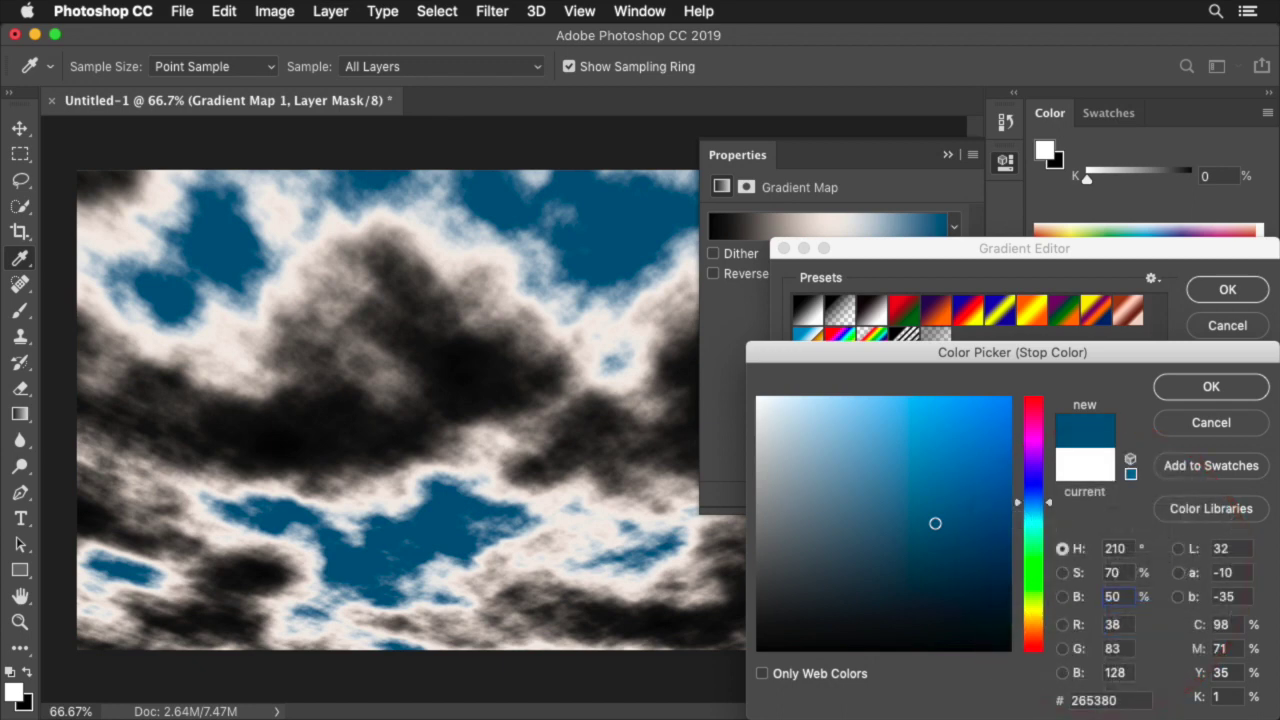
left_click(1211, 387)
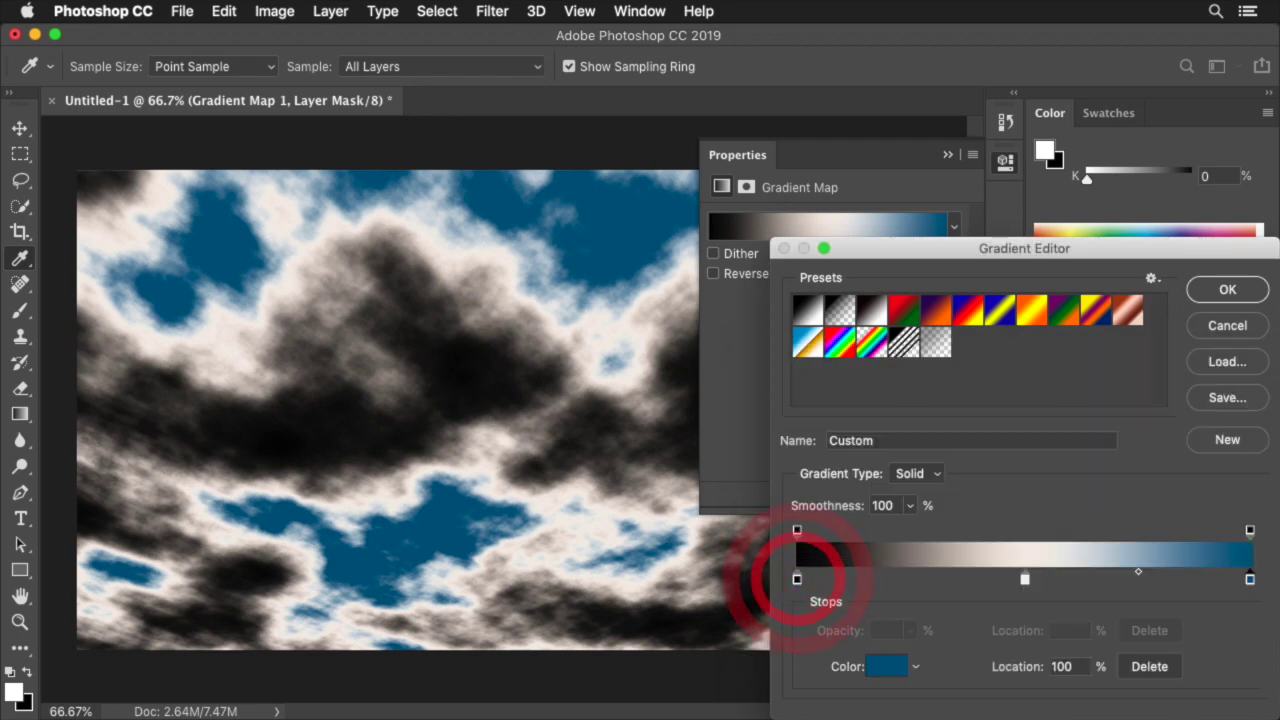
- Set the left stop to H205 S30 B60, apply the gradient and close Properties
double_click(797, 578)
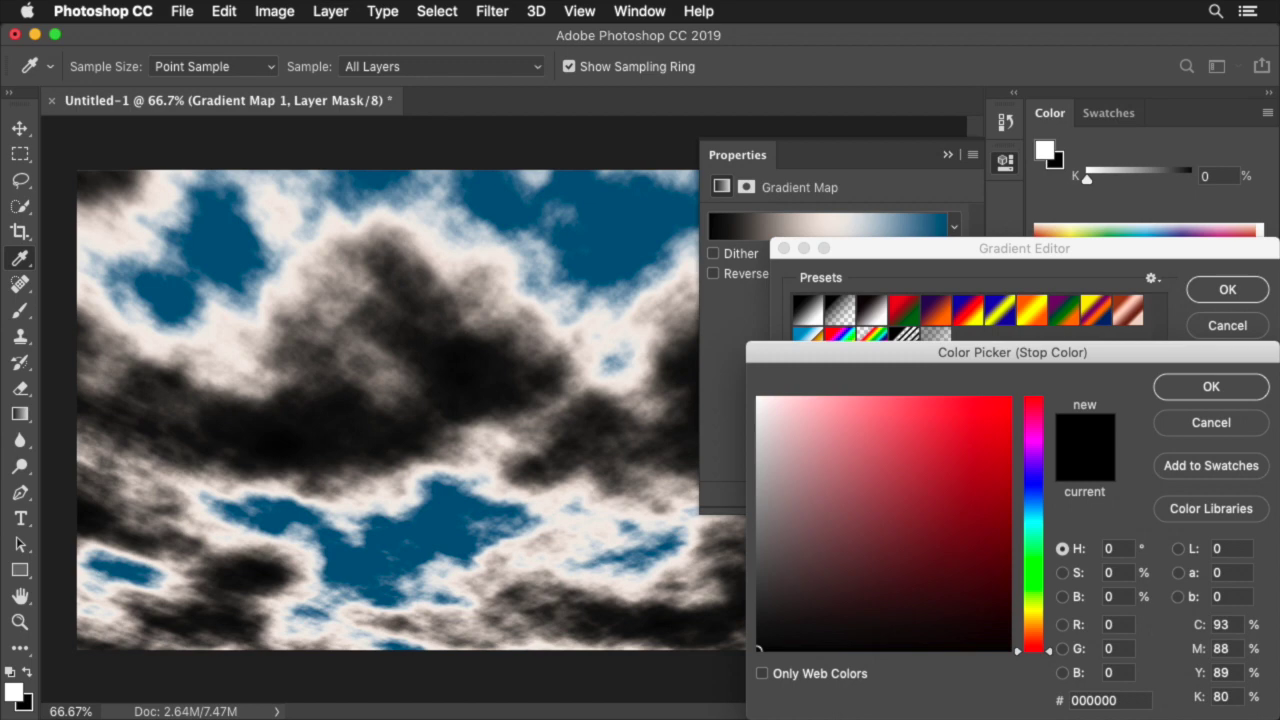
type("205")
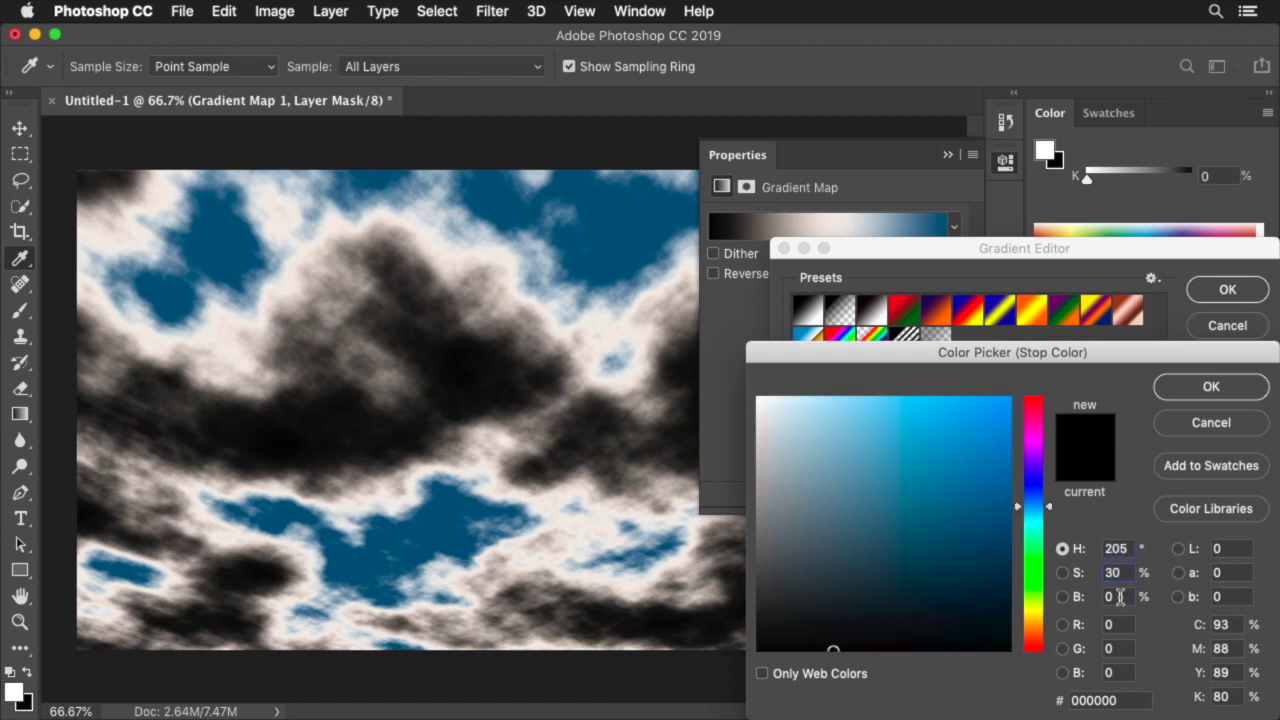
type("60")
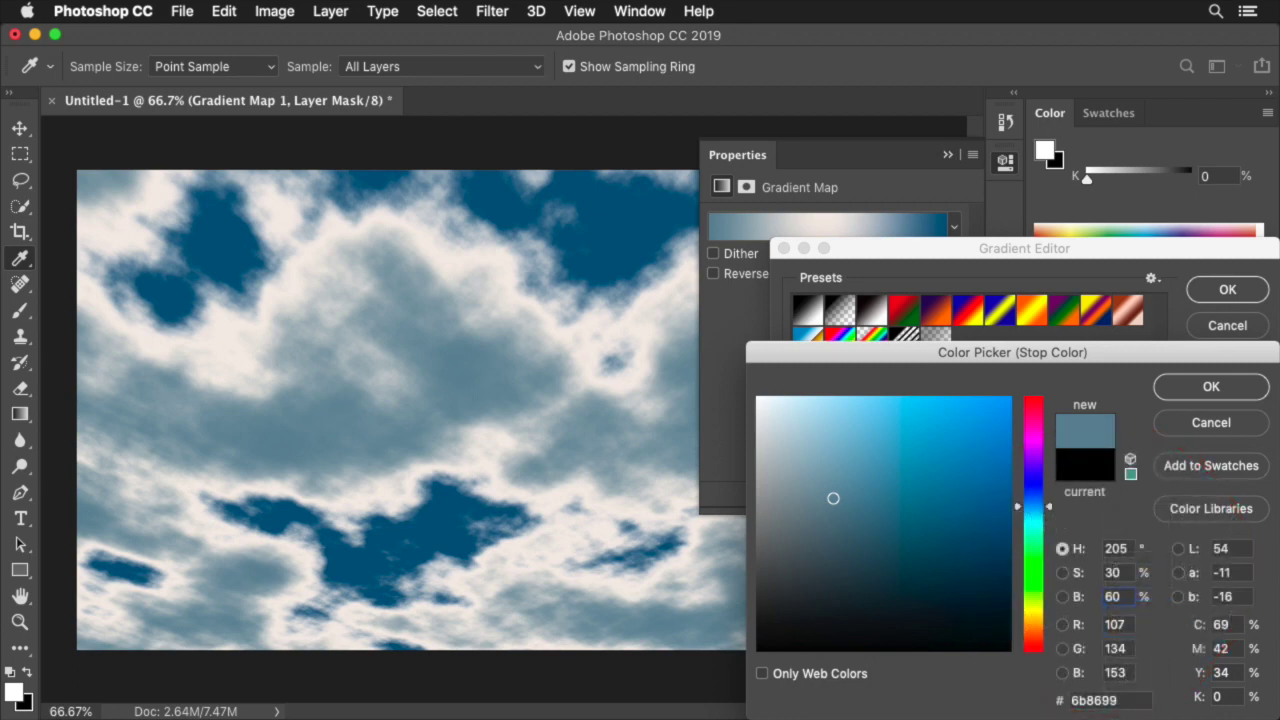
left_click(1211, 387)
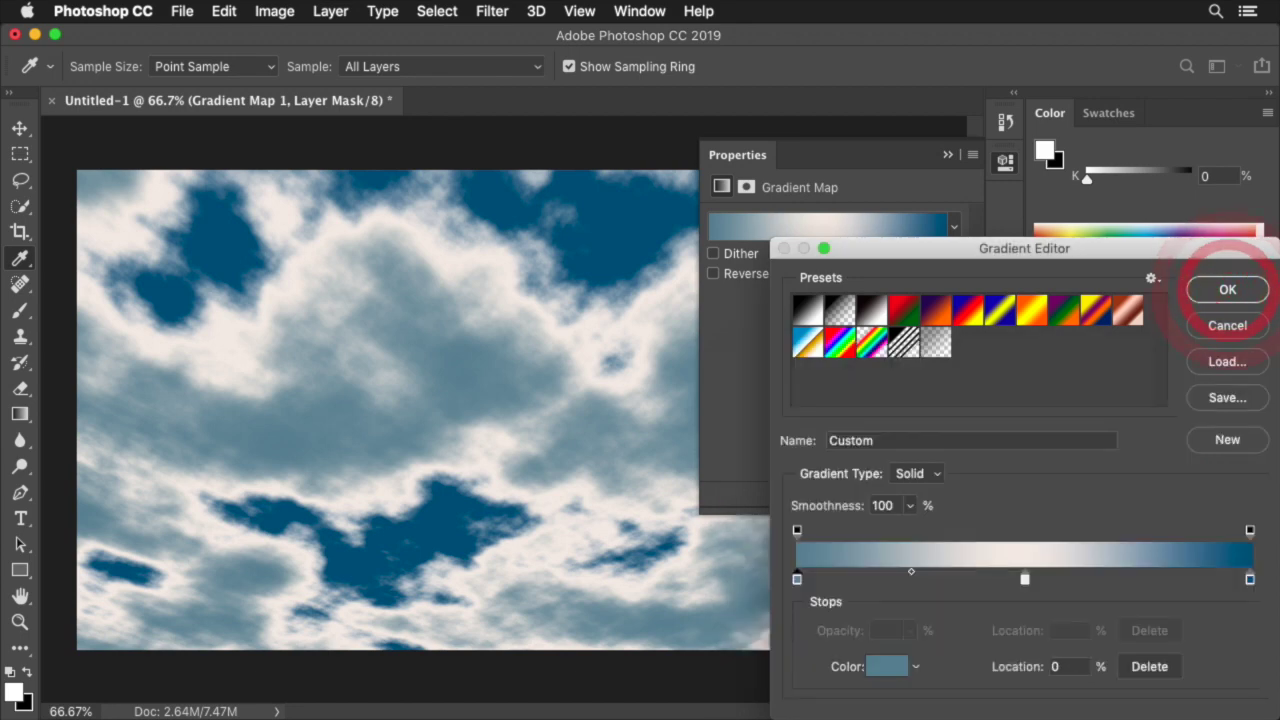
left_click(1236, 292)
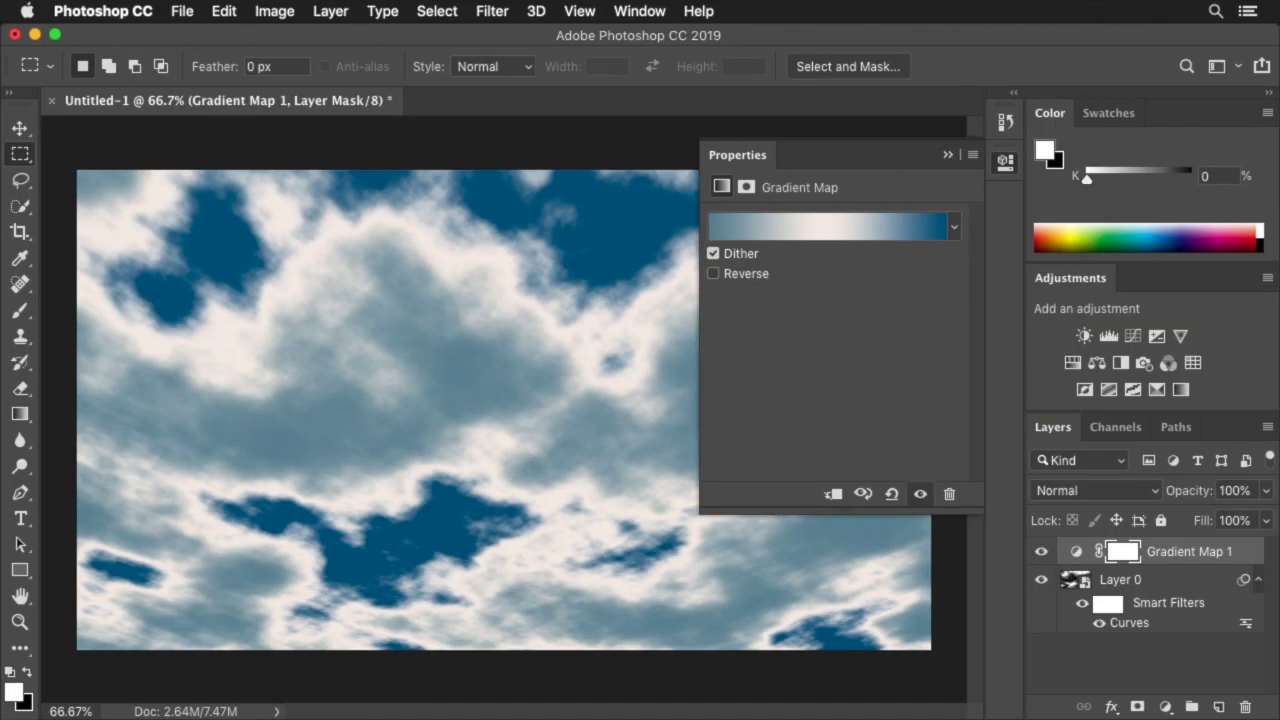
left_click(948, 157)
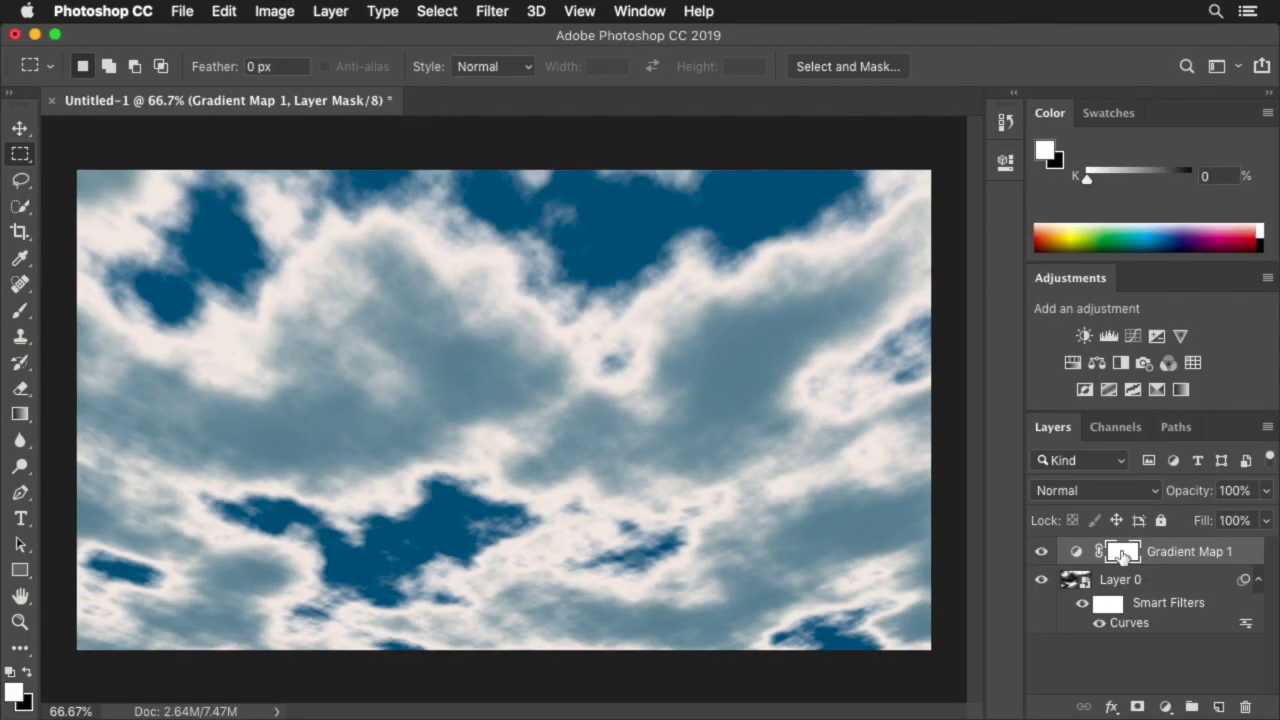
key("alt")
- Fill the isolated Gradient Map 1 mask with a top-to-bottom white-to-black gradient
left_click(1122, 556, "alt")
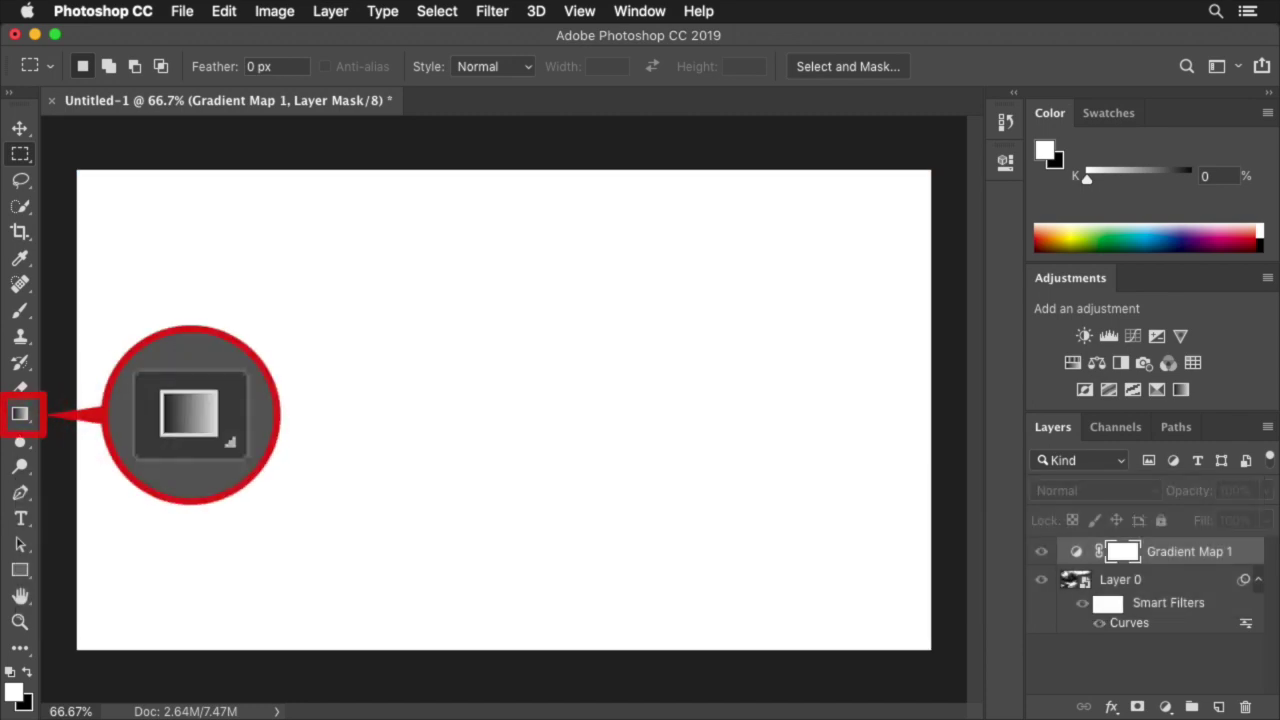
left_click(20, 416)
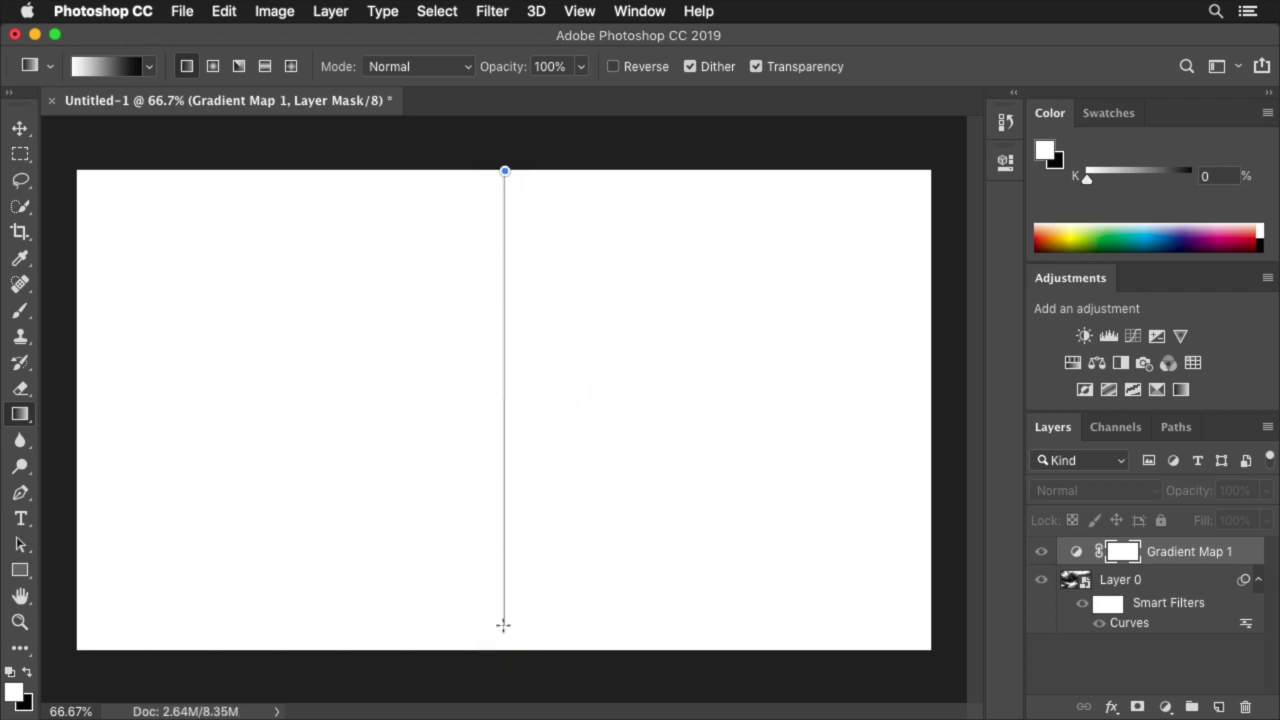
left_click_drag(503, 625, 504, 648)
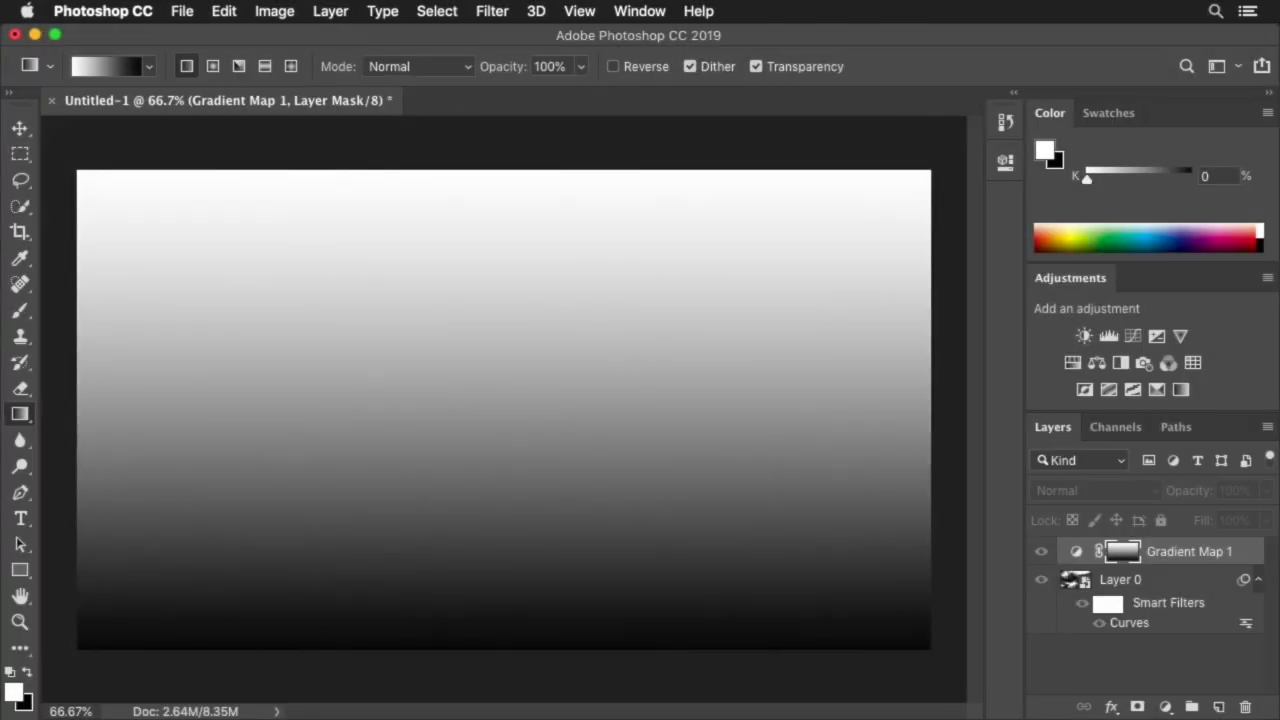
double_click(1121, 553)
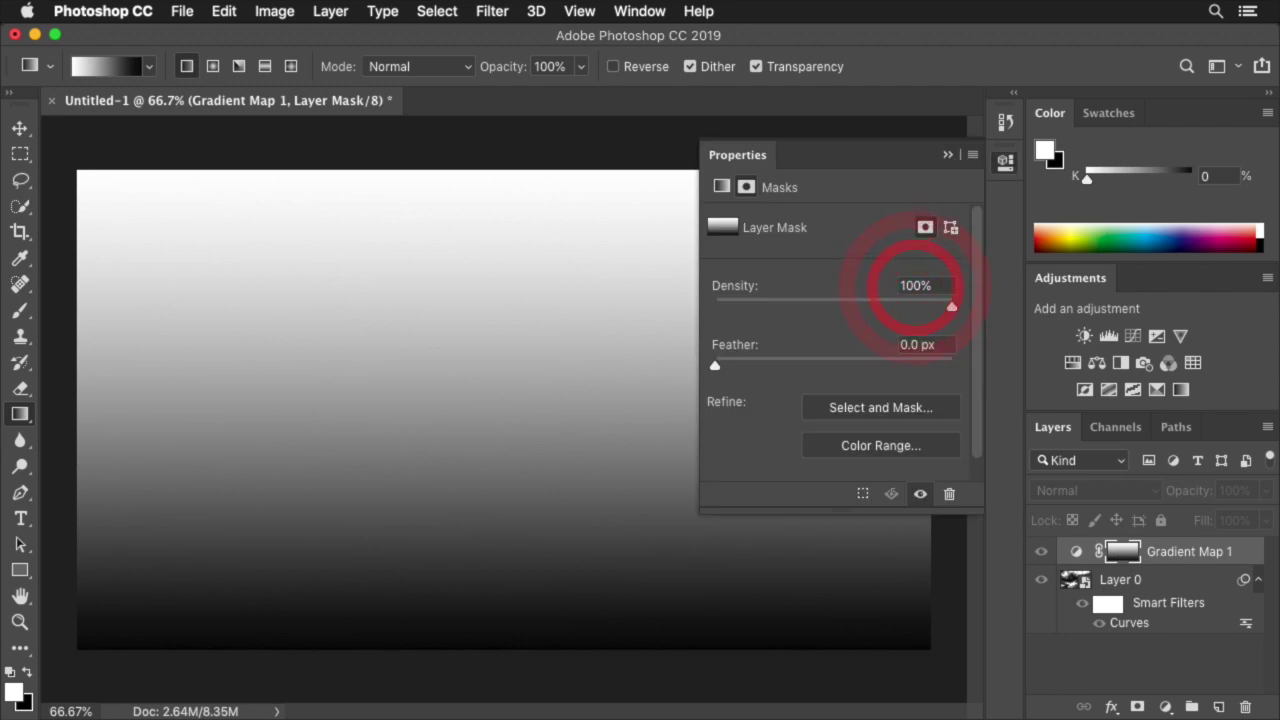
- Set the gradient mask density to 50% and return to the full composite view
left_click(915, 285)
type("50")
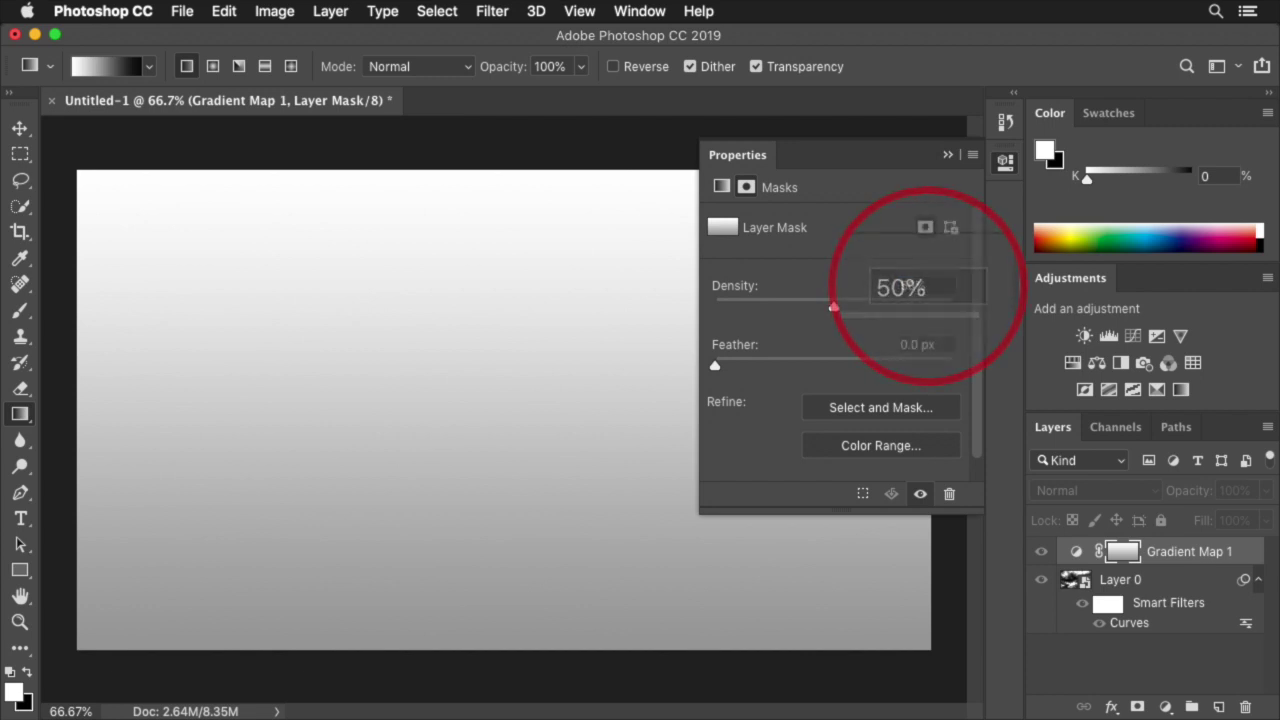
left_click(947, 156)
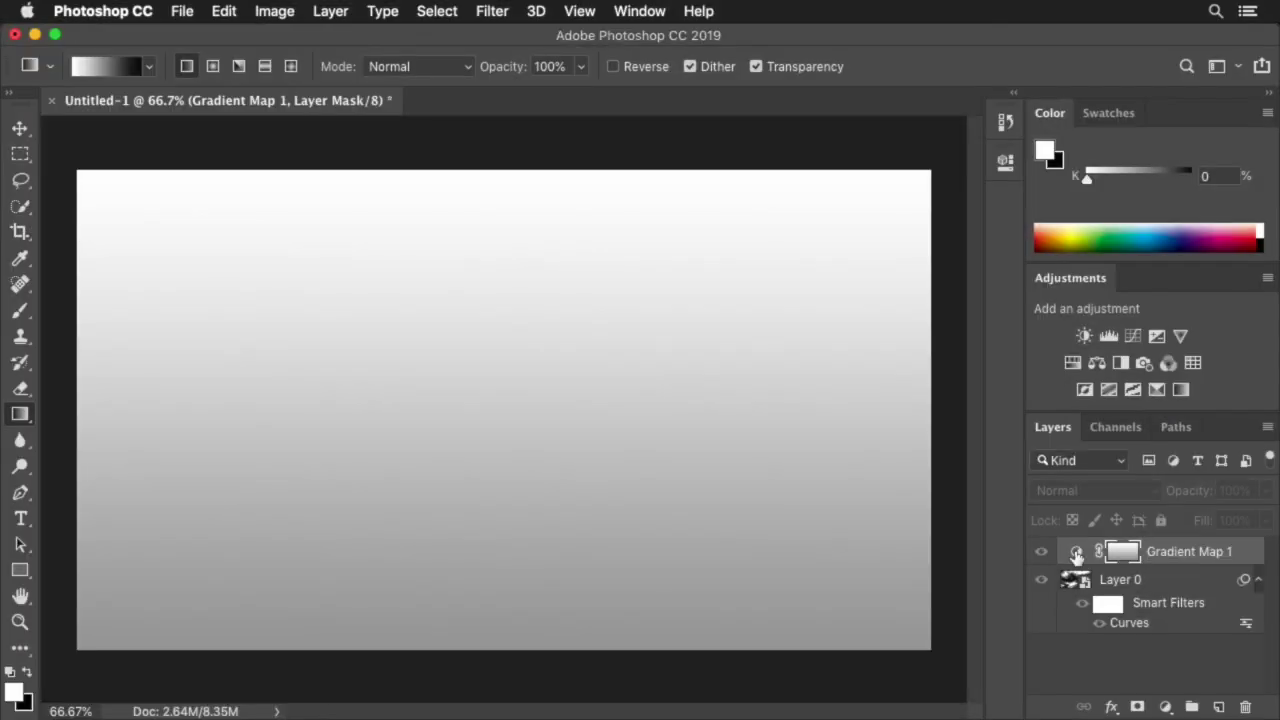
left_click(1076, 552)
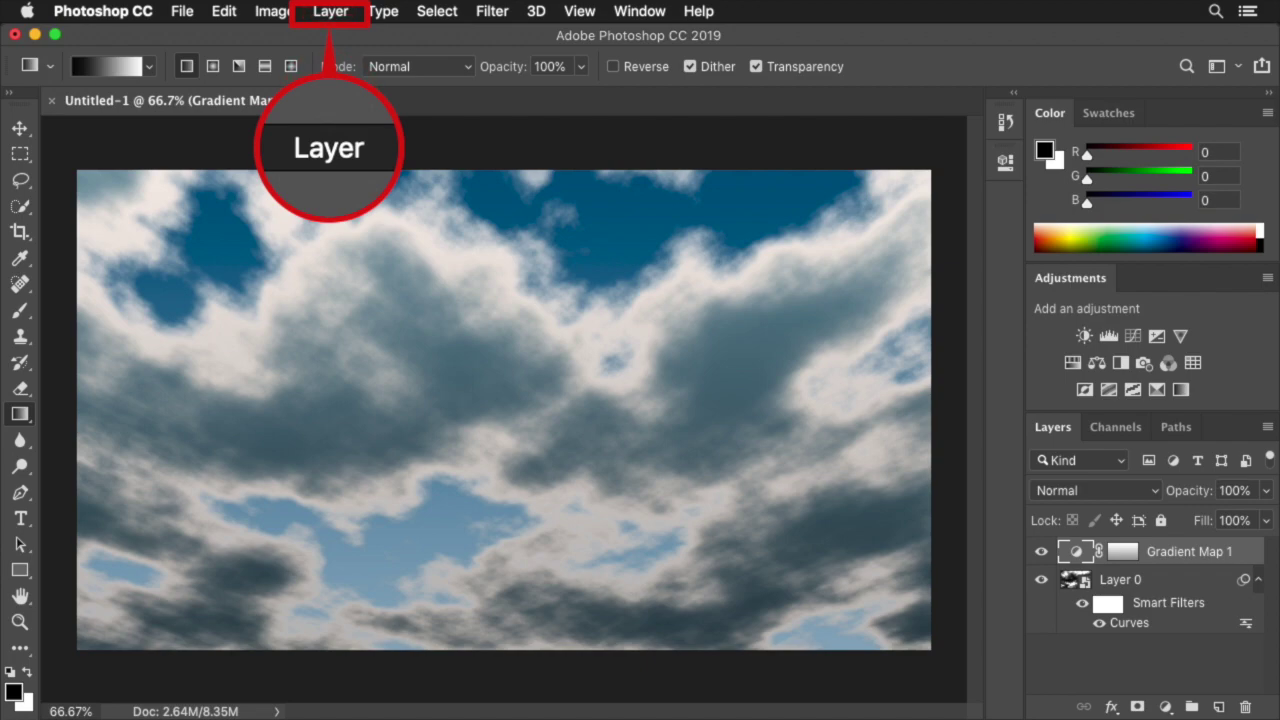
- Add a new Layer 1 in Screen mode filled with screen-neutral black
left_click(333, 11)
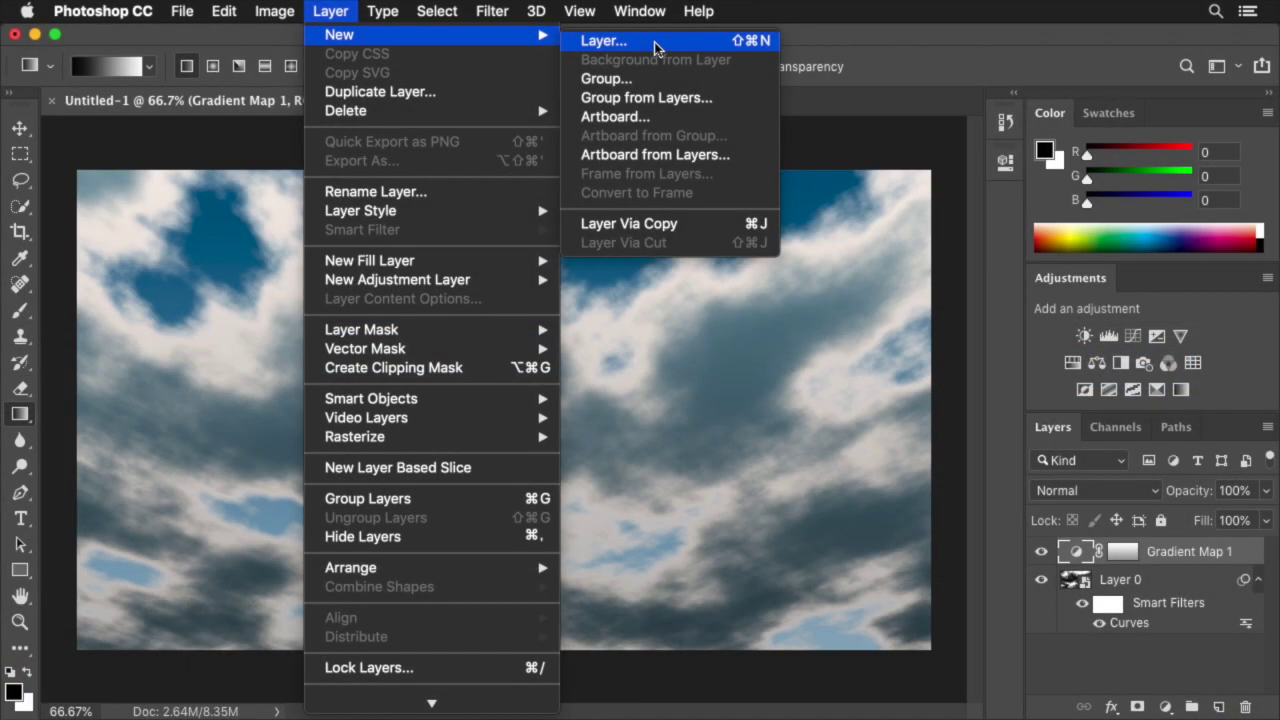
left_click(651, 46)
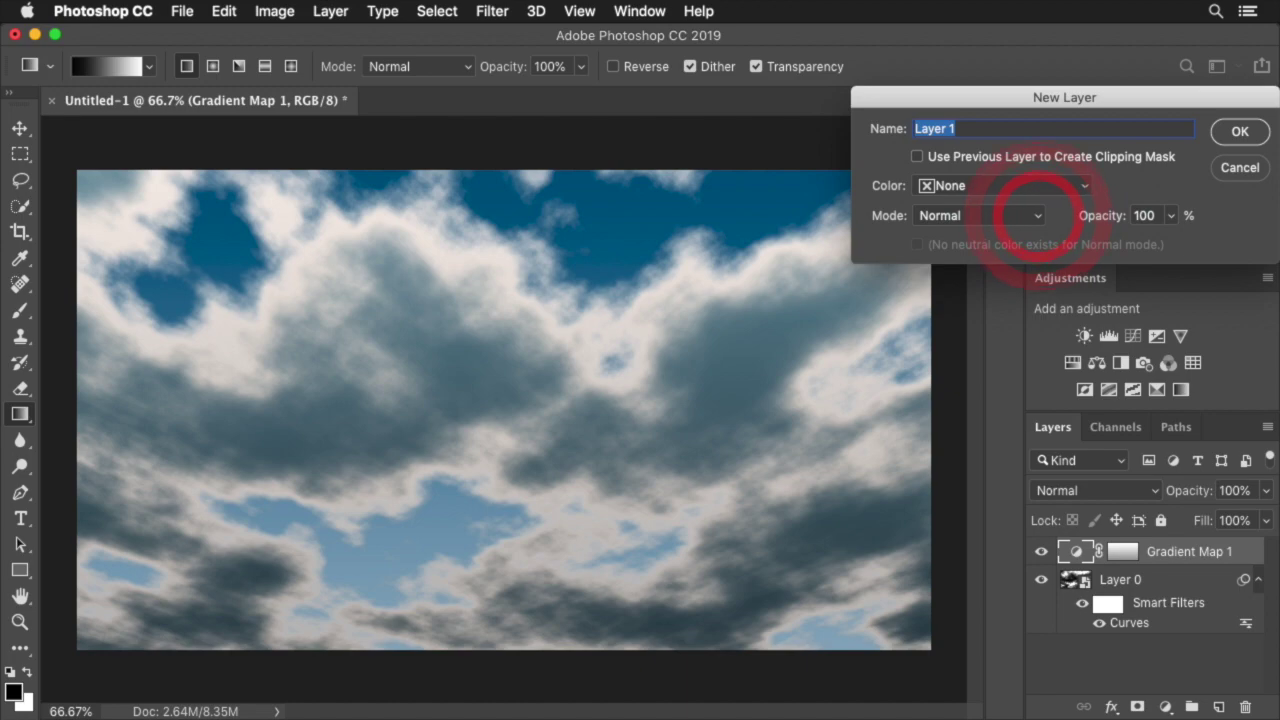
left_click(978, 215)
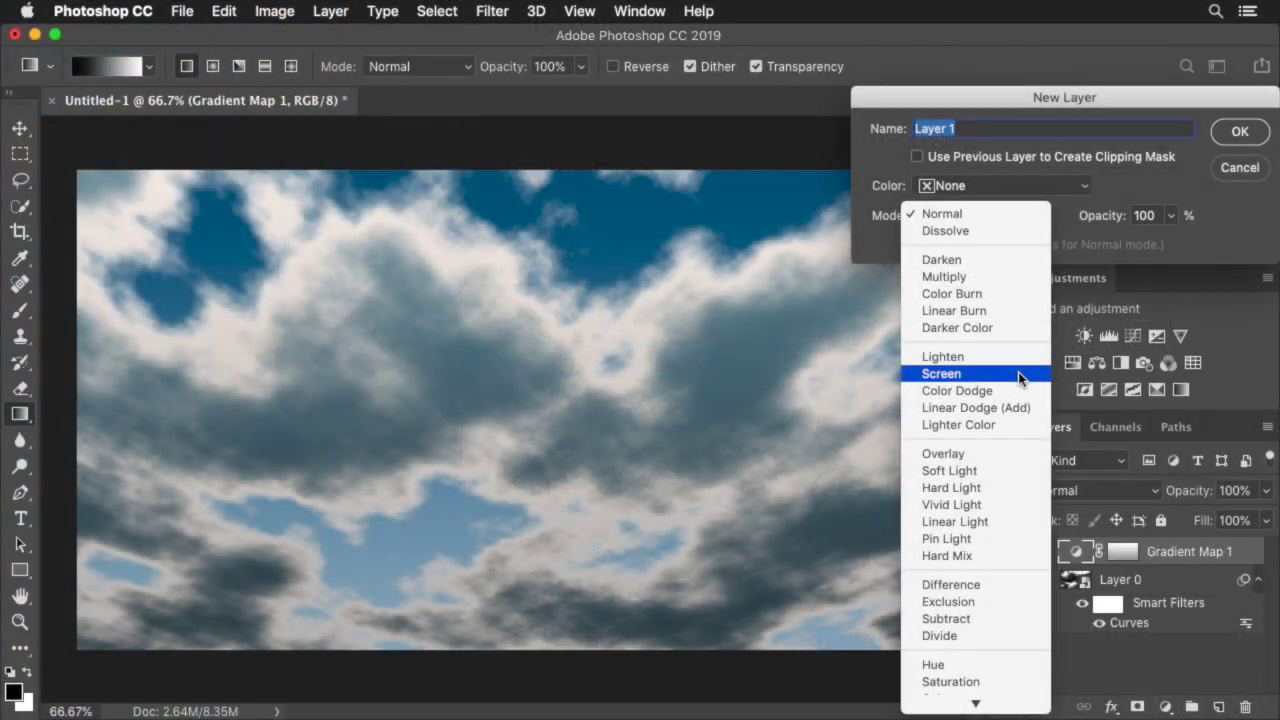
left_click(955, 372)
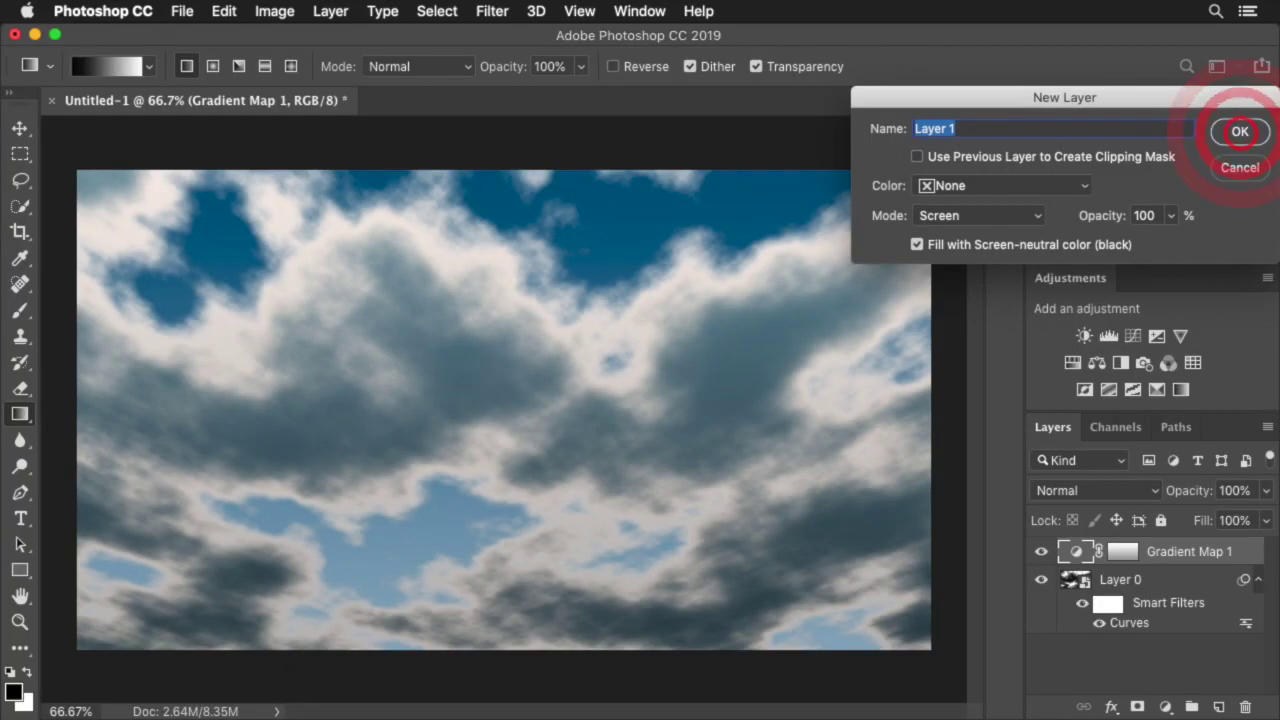
left_click(1251, 133)
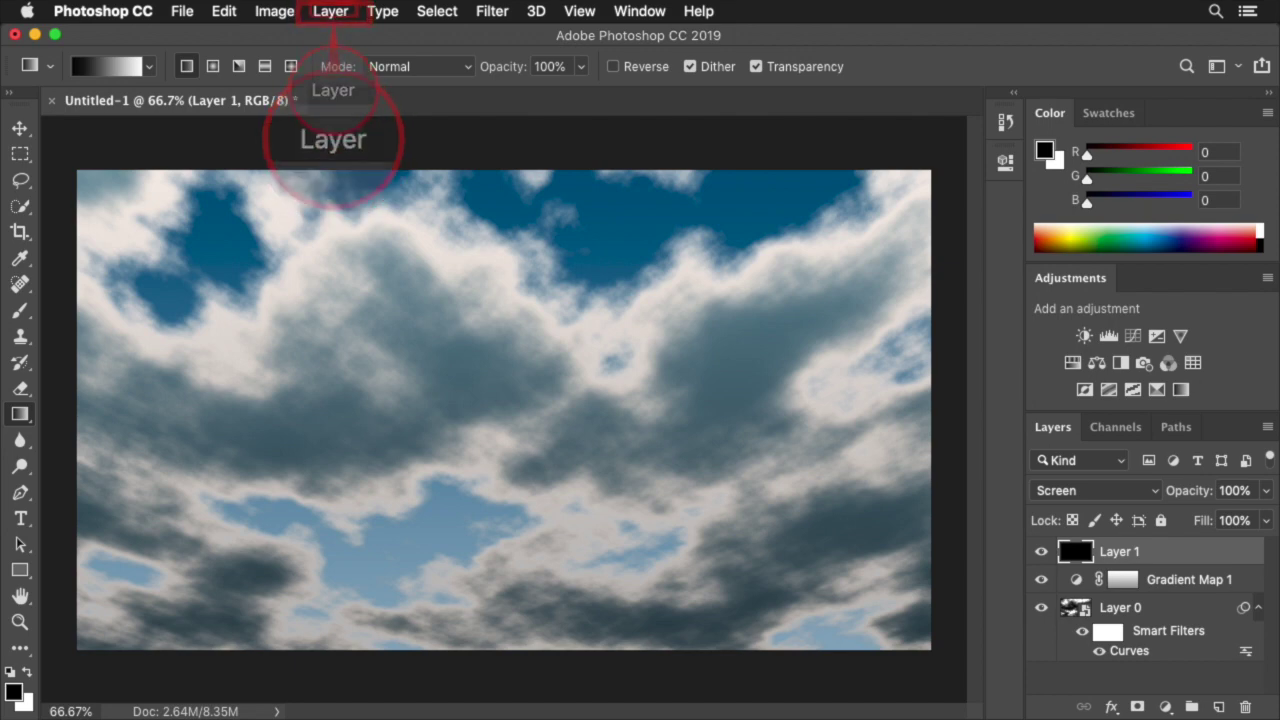
left_click(333, 12)
mouse_move(371, 398)
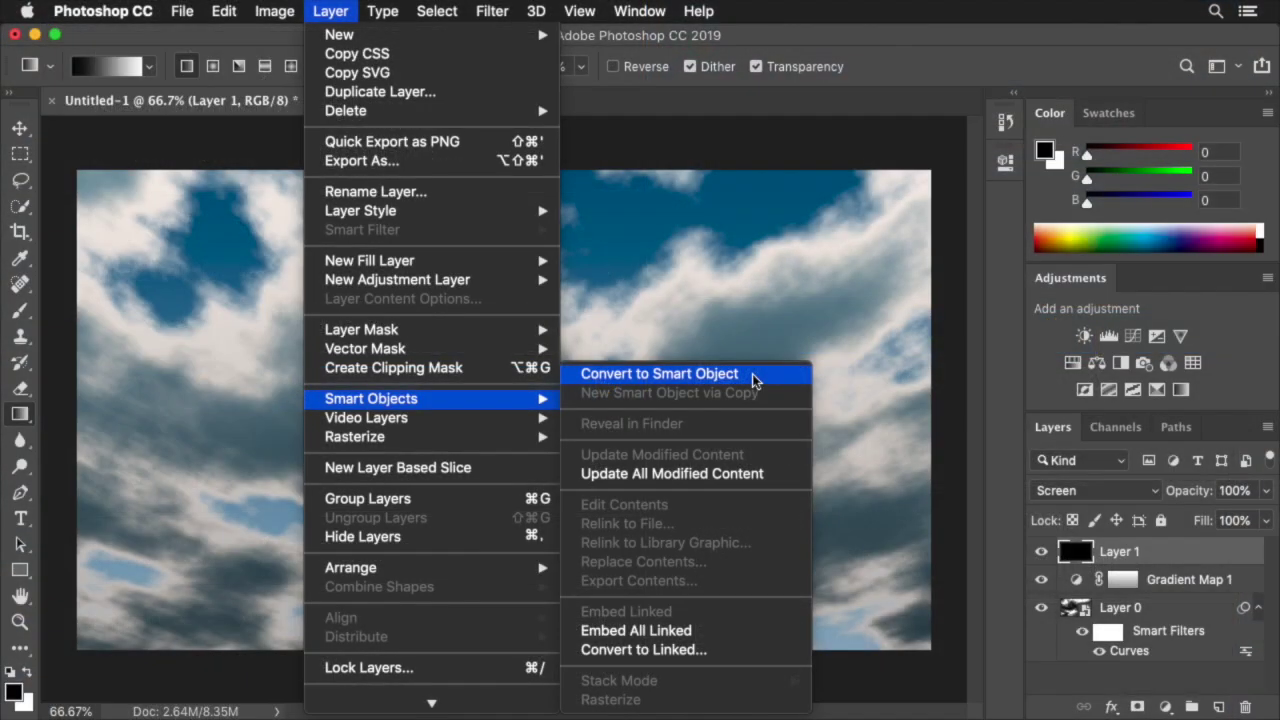
- Convert Layer 1 to a smart object, briefly show the Info panel, and select the Rectangular Marquee
left_click(752, 376)
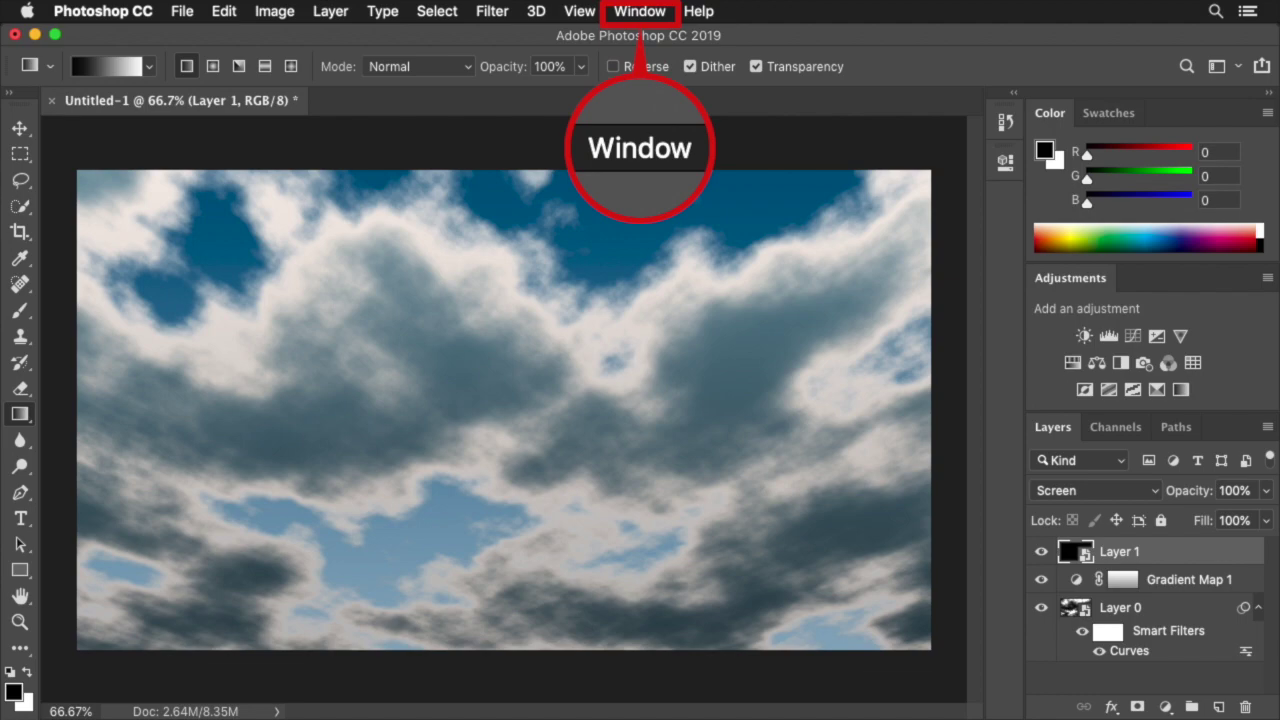
left_click(640, 12)
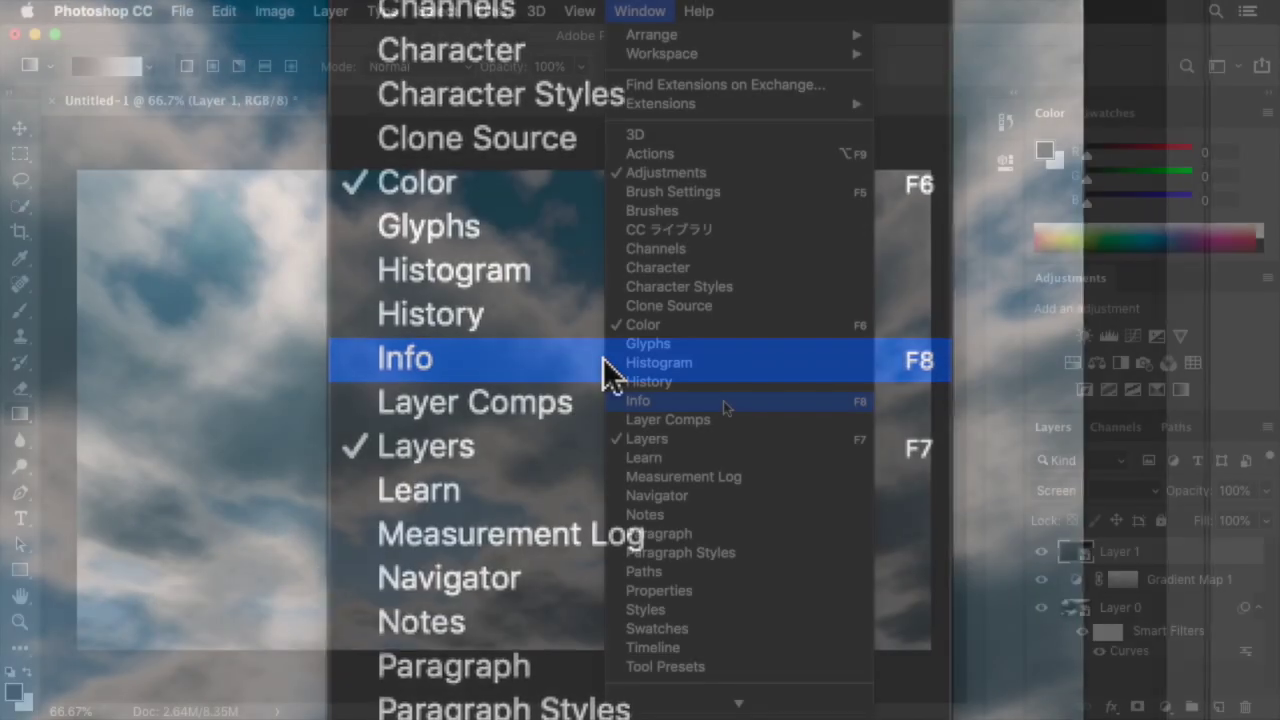
left_click(725, 404)
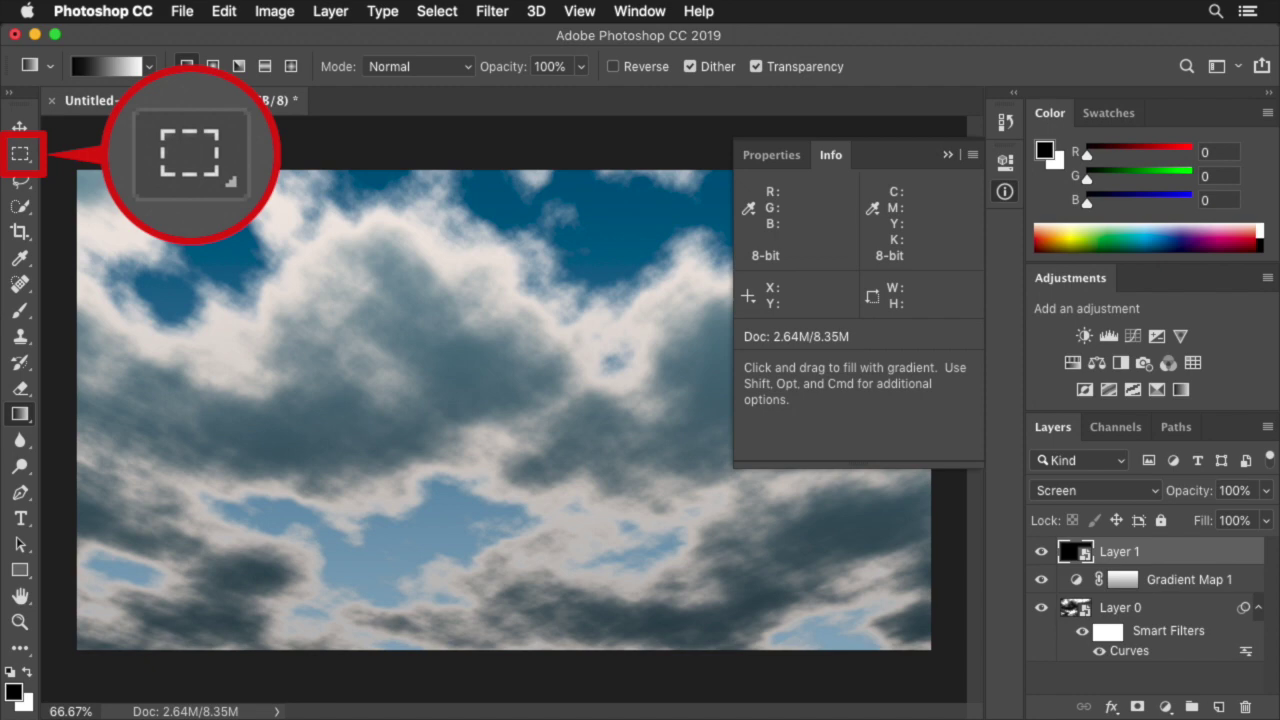
key("m")
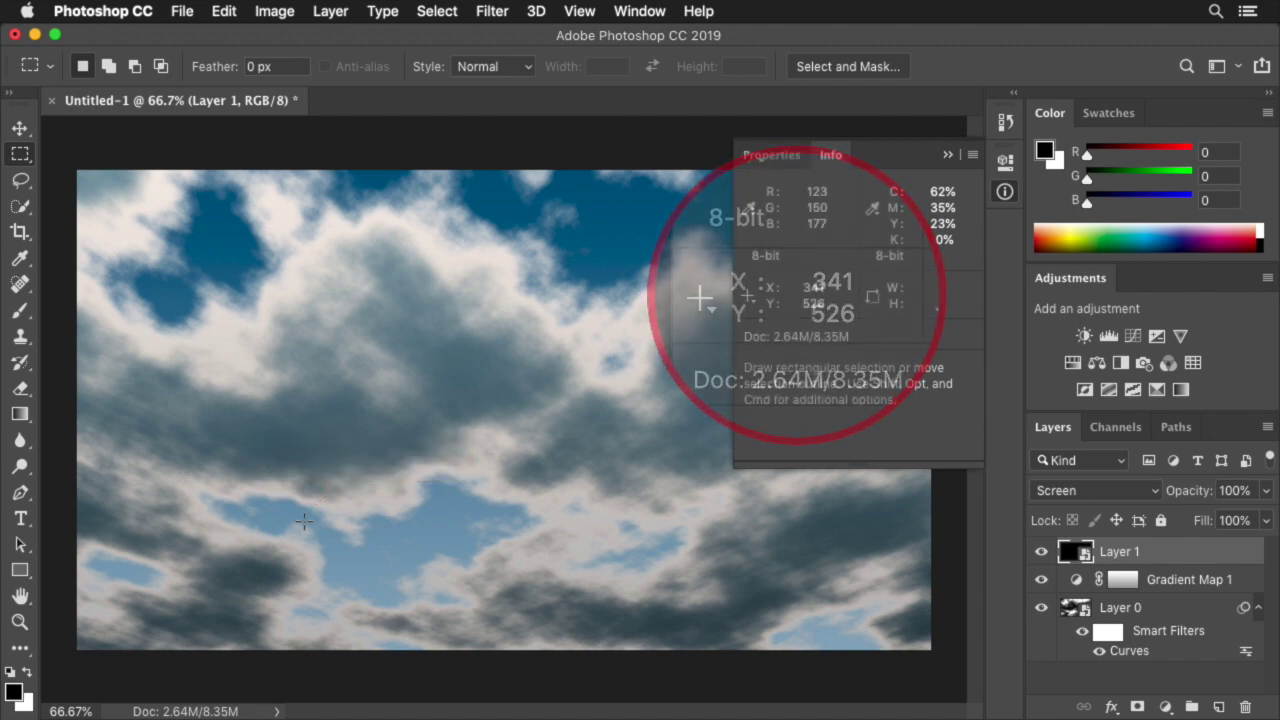
left_click(948, 158)
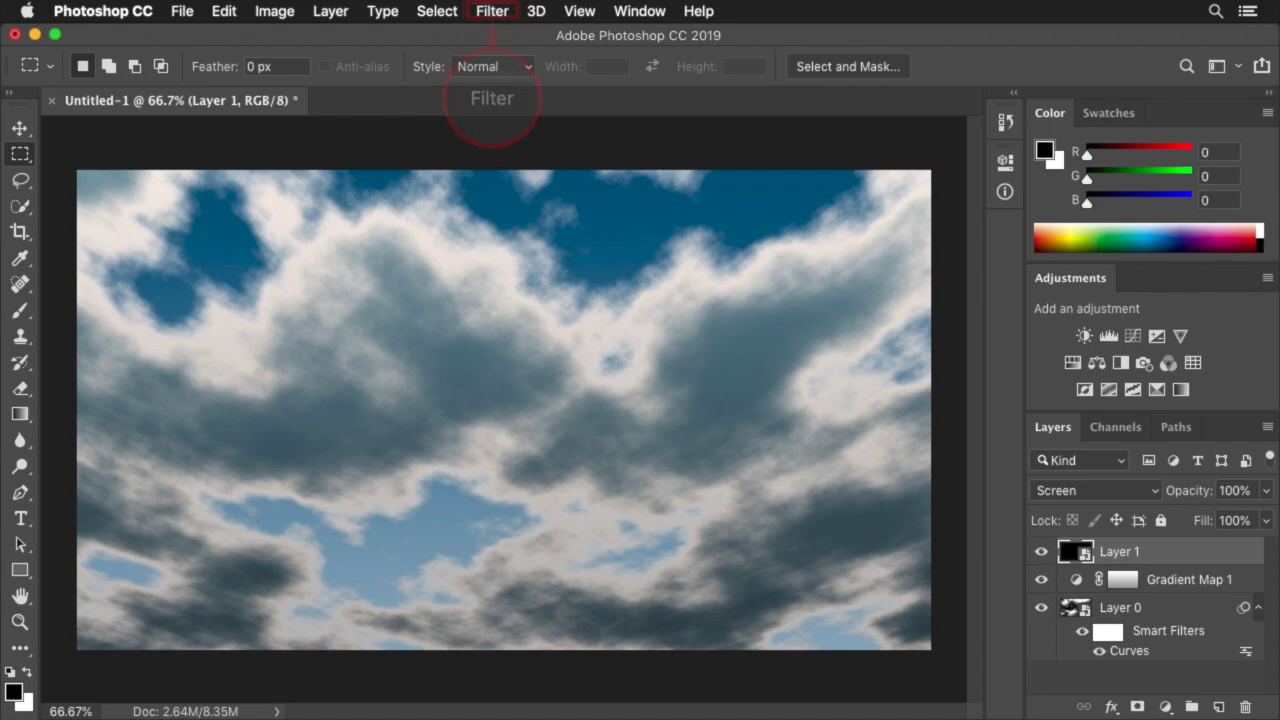
- Apply a 105mm Prime Lens Flare to Layer 1, centred at 341, 526, brightness 150%
left_click(492, 11)
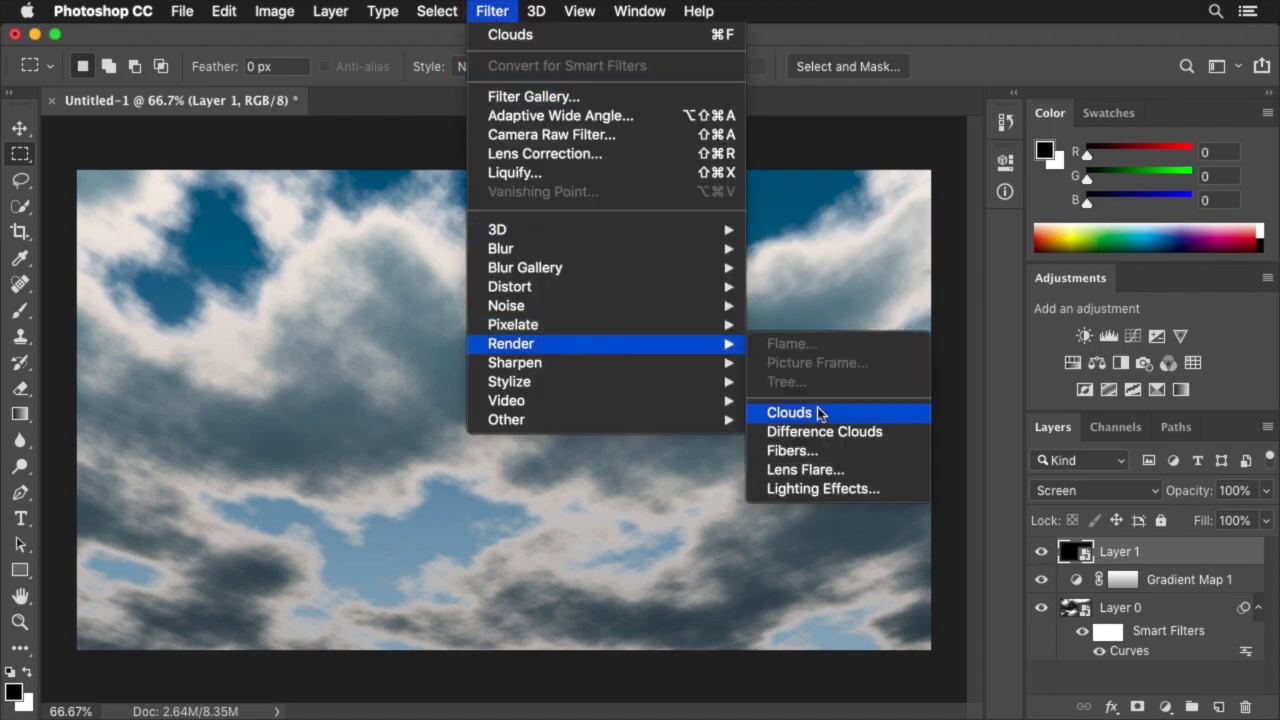
mouse_move(511, 343)
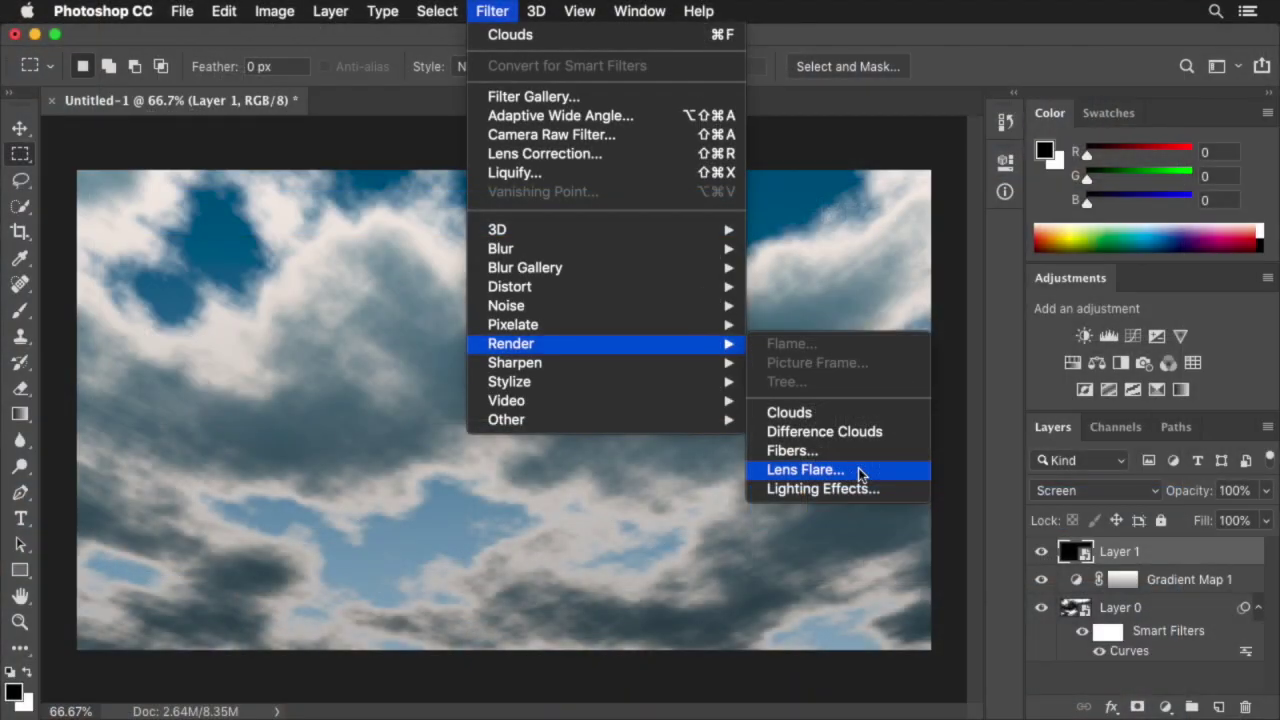
left_click(858, 475)
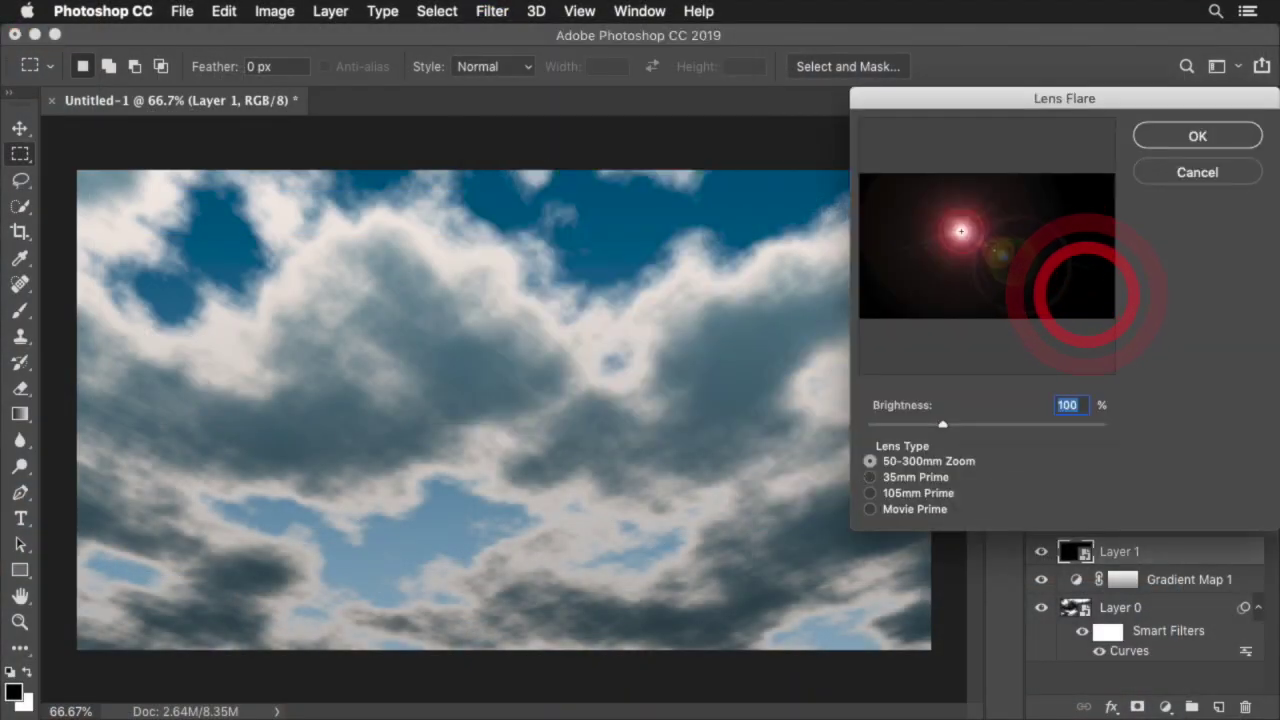
left_click(1095, 298, "alt")
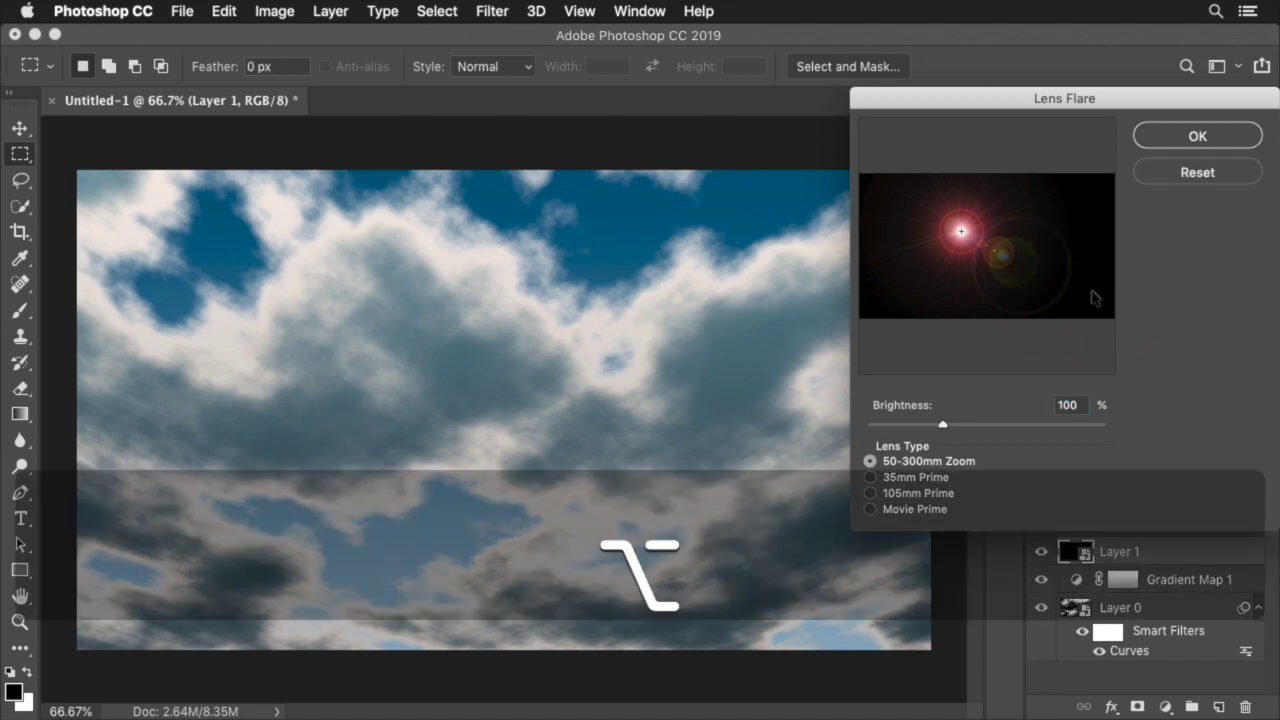
left_click(1095, 298, "alt")
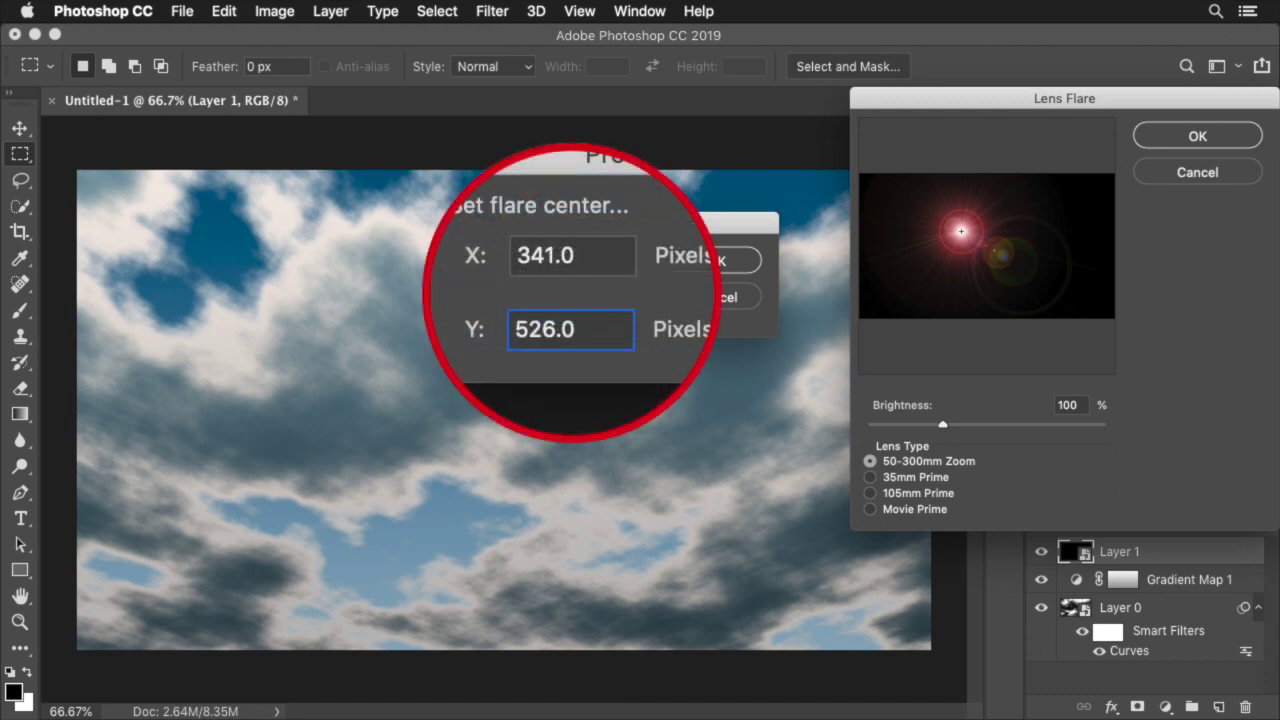
left_click(716, 260)
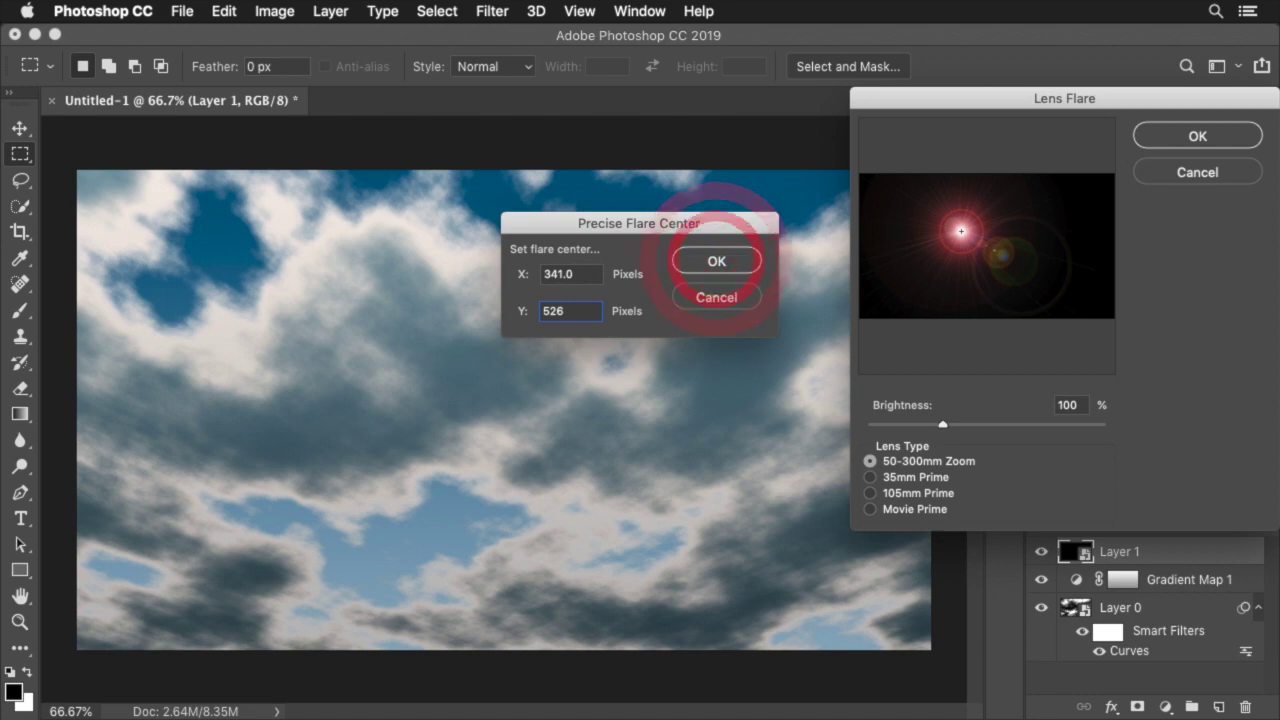
left_click(733, 263)
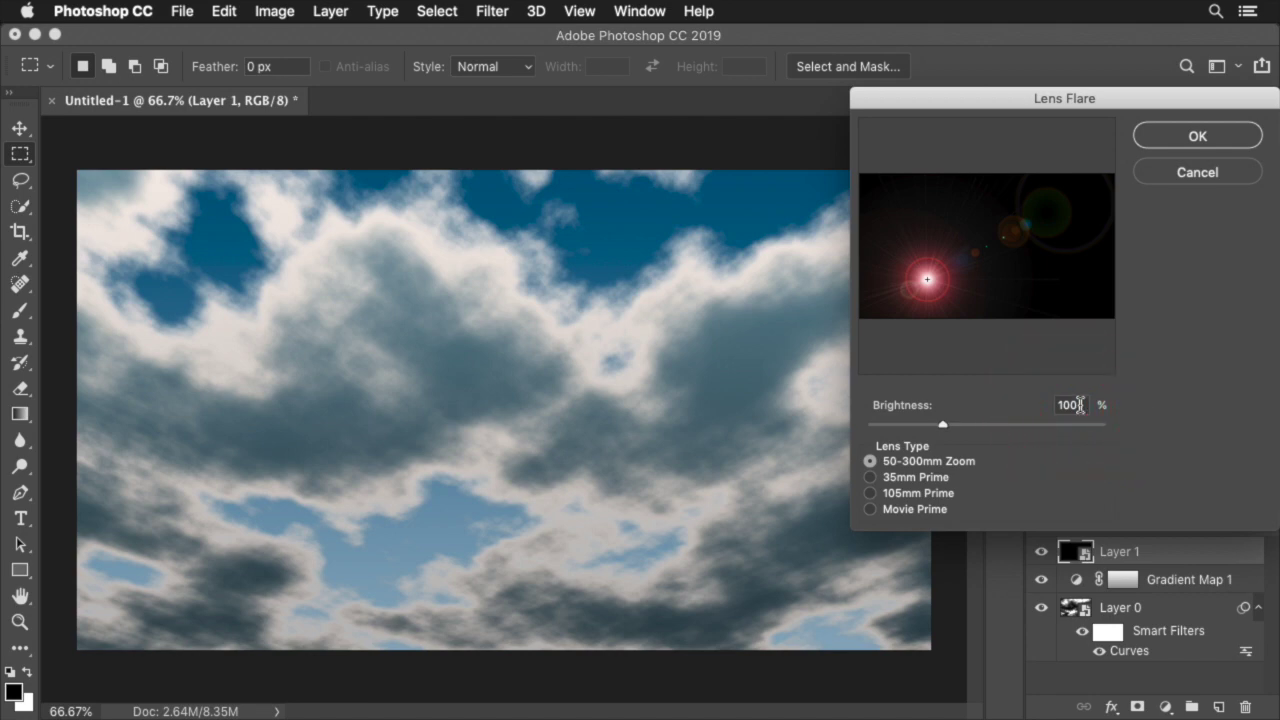
type("150")
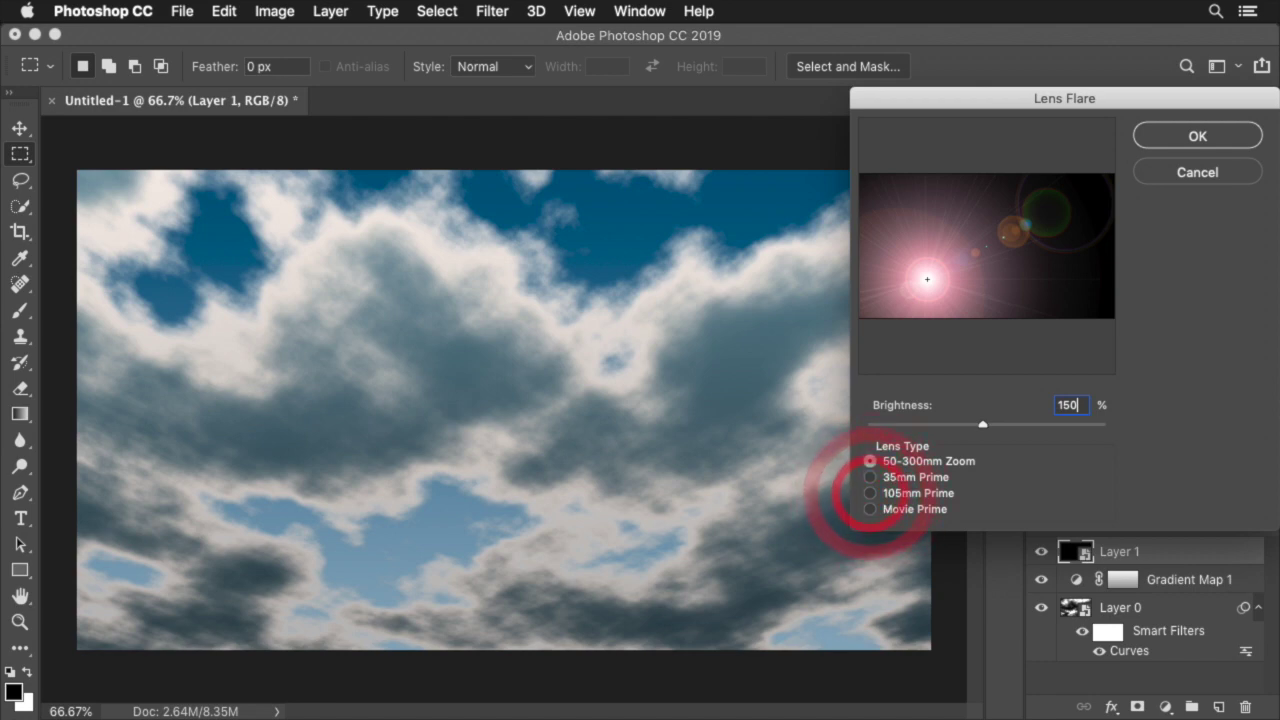
left_click(870, 493)
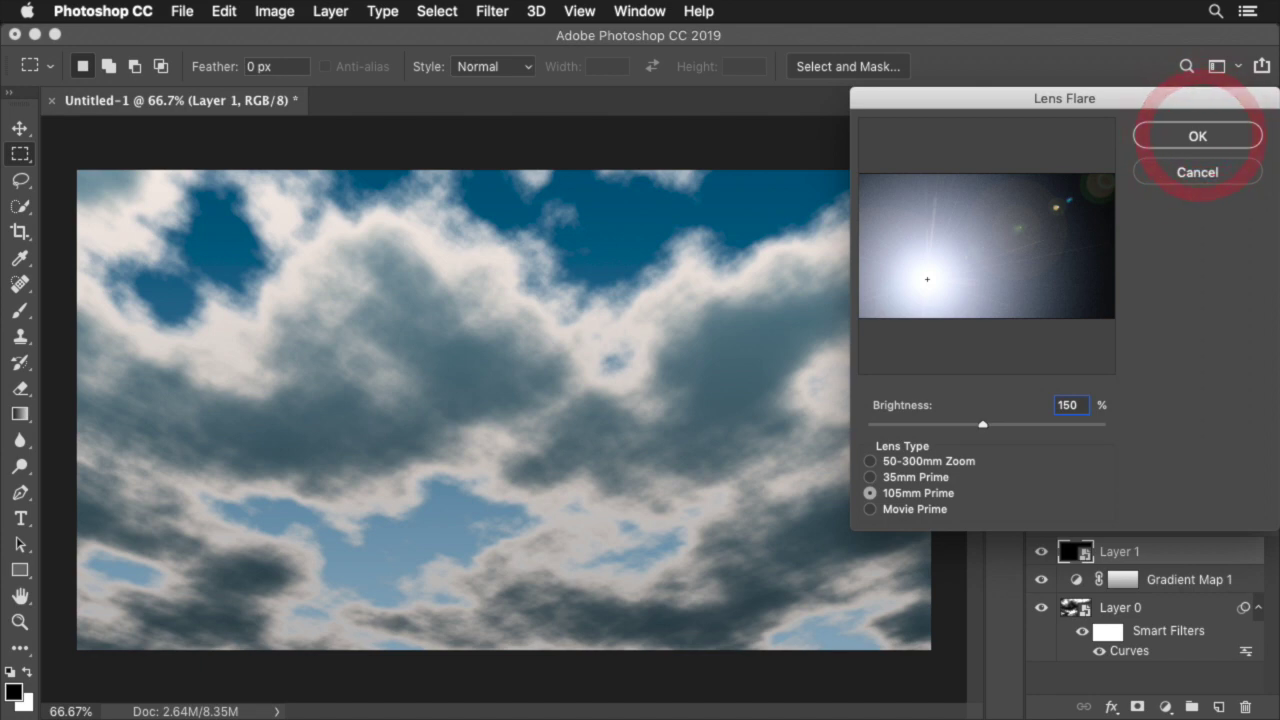
left_click(1210, 140)
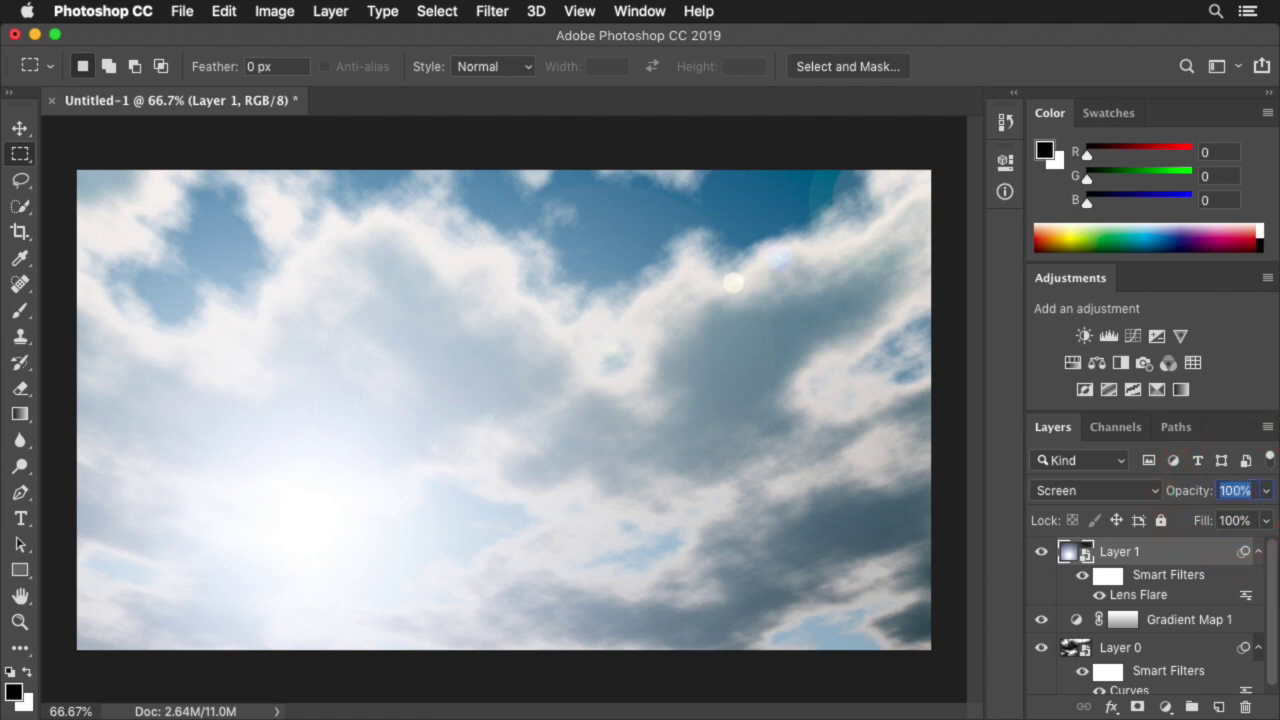
- Lower Layer 1's opacity to 50%
type("50")
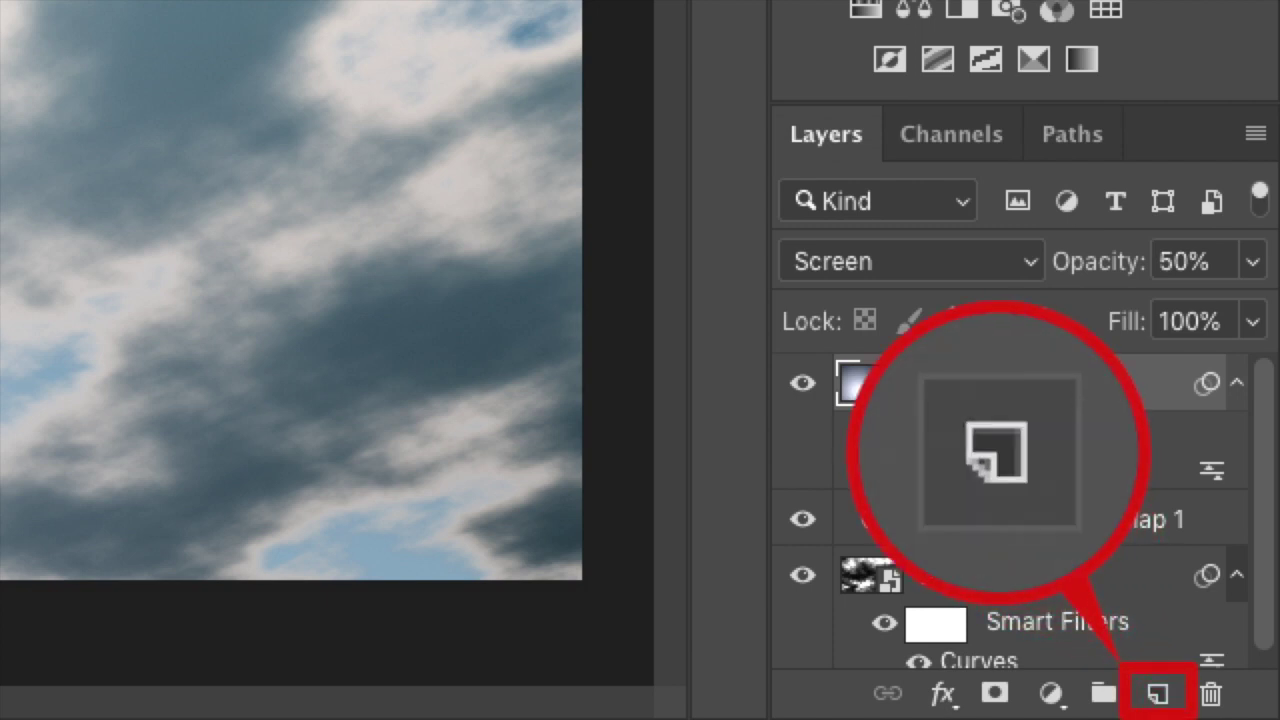
- Duplicate Layer 1 with its flare into Layer 1 copy
left_click_drag(1017, 389, 1156, 695)
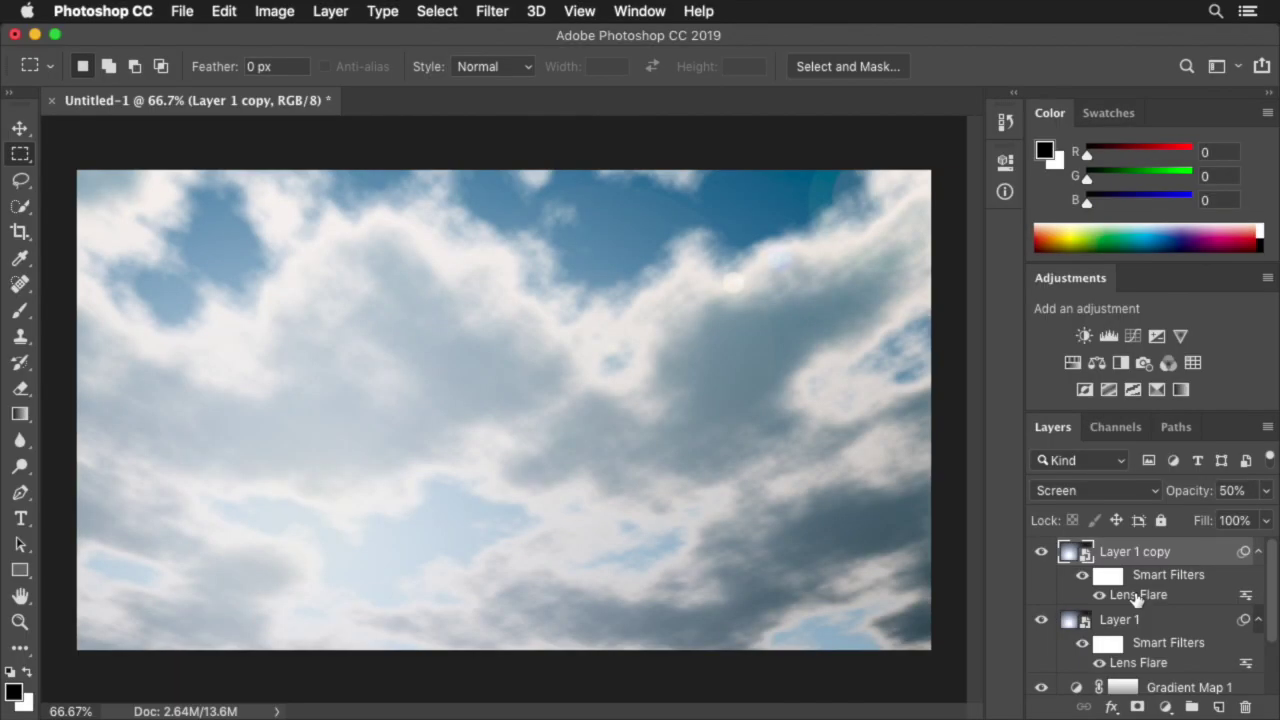
- Change Layer 1 copy's Lens Flare to the 50-300mm Zoom lens at 127% brightness
double_click(1138, 594)
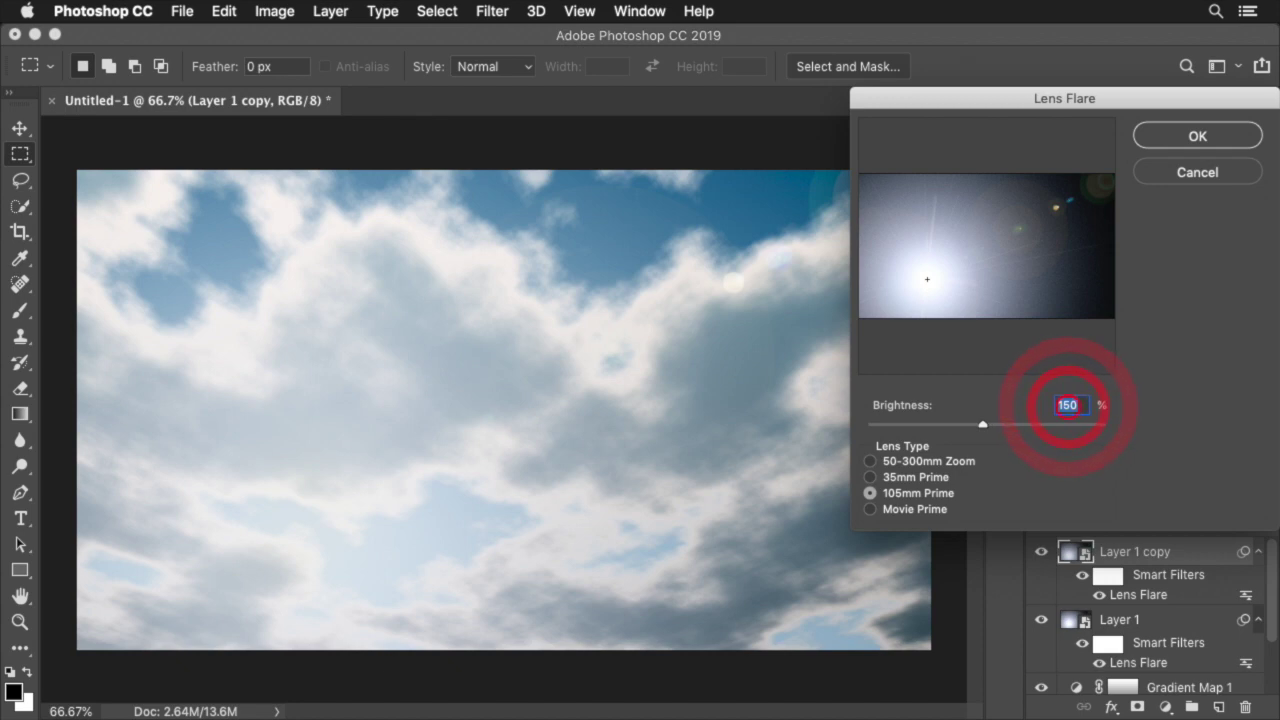
type("127")
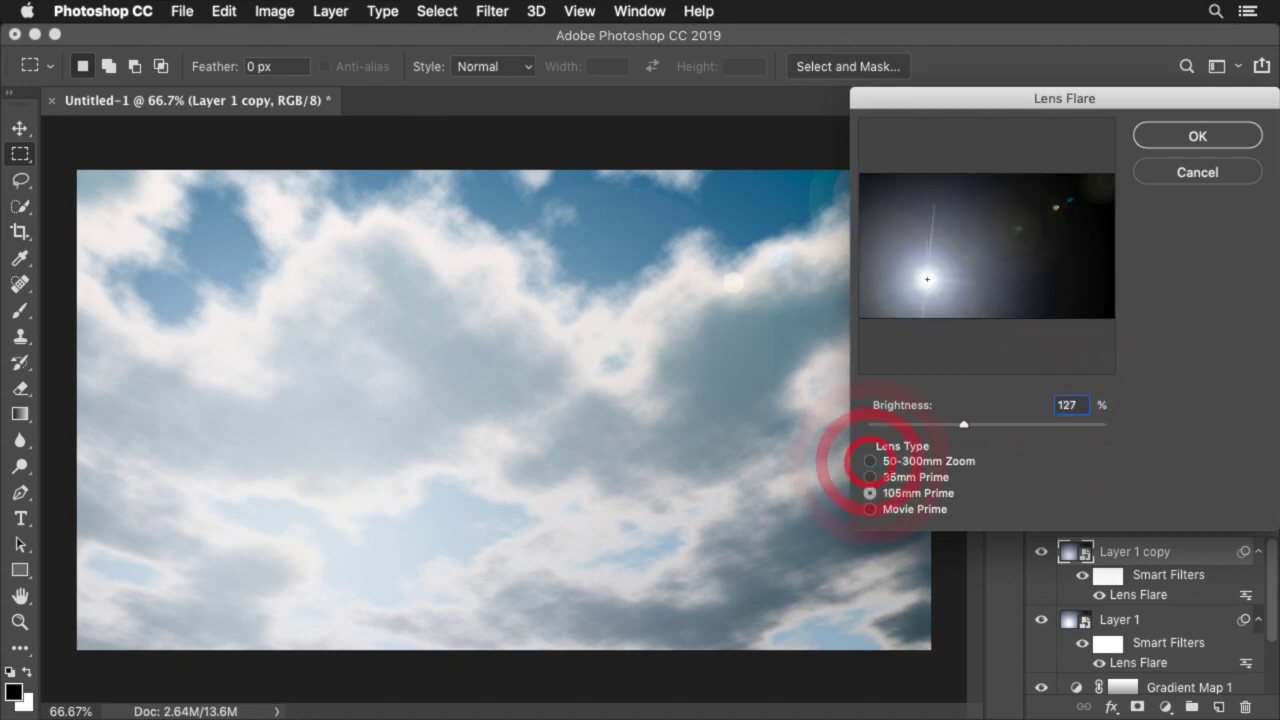
left_click(870, 461)
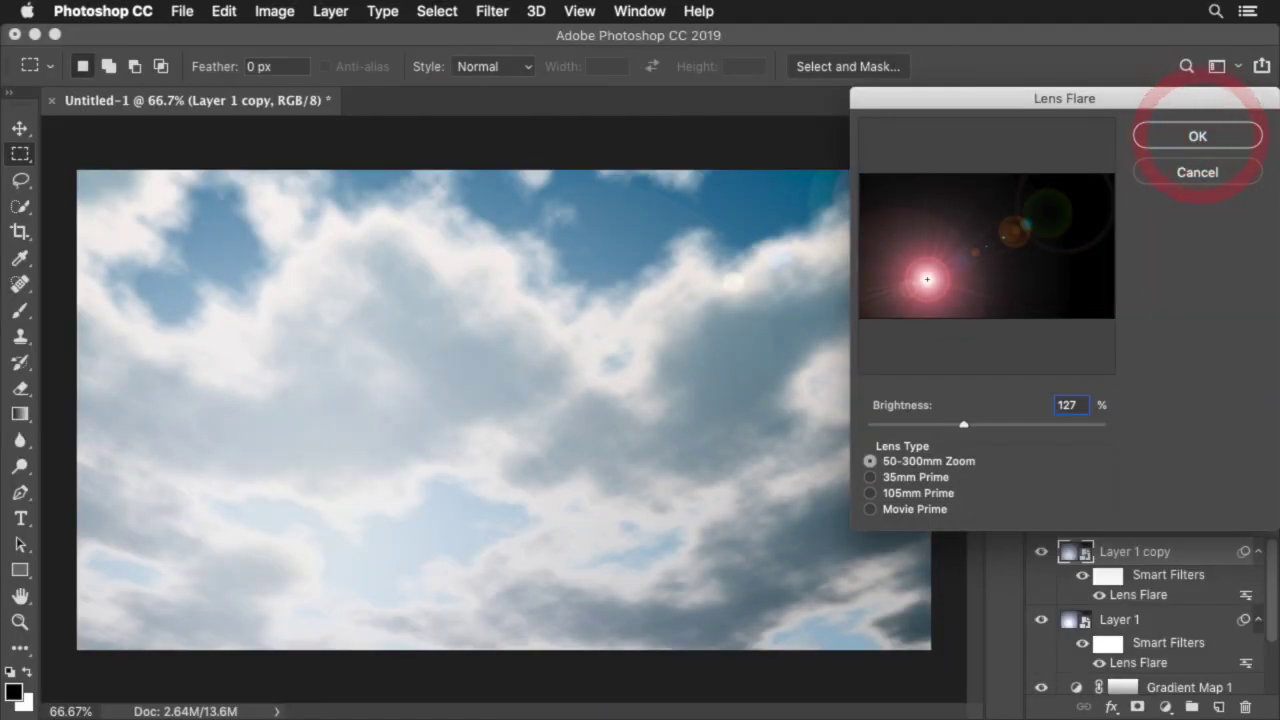
left_click(1207, 136)
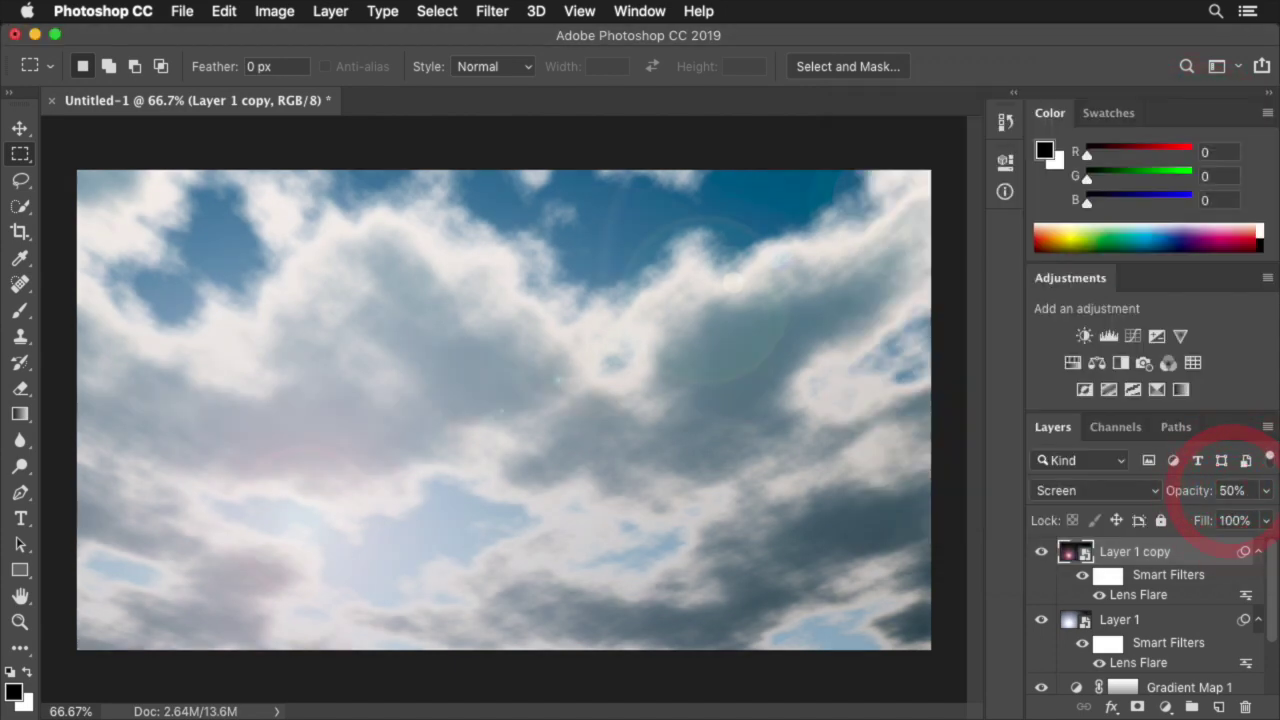
- Raise Layer 1 copy's opacity from 50% to 95%
key("9")
key("5")
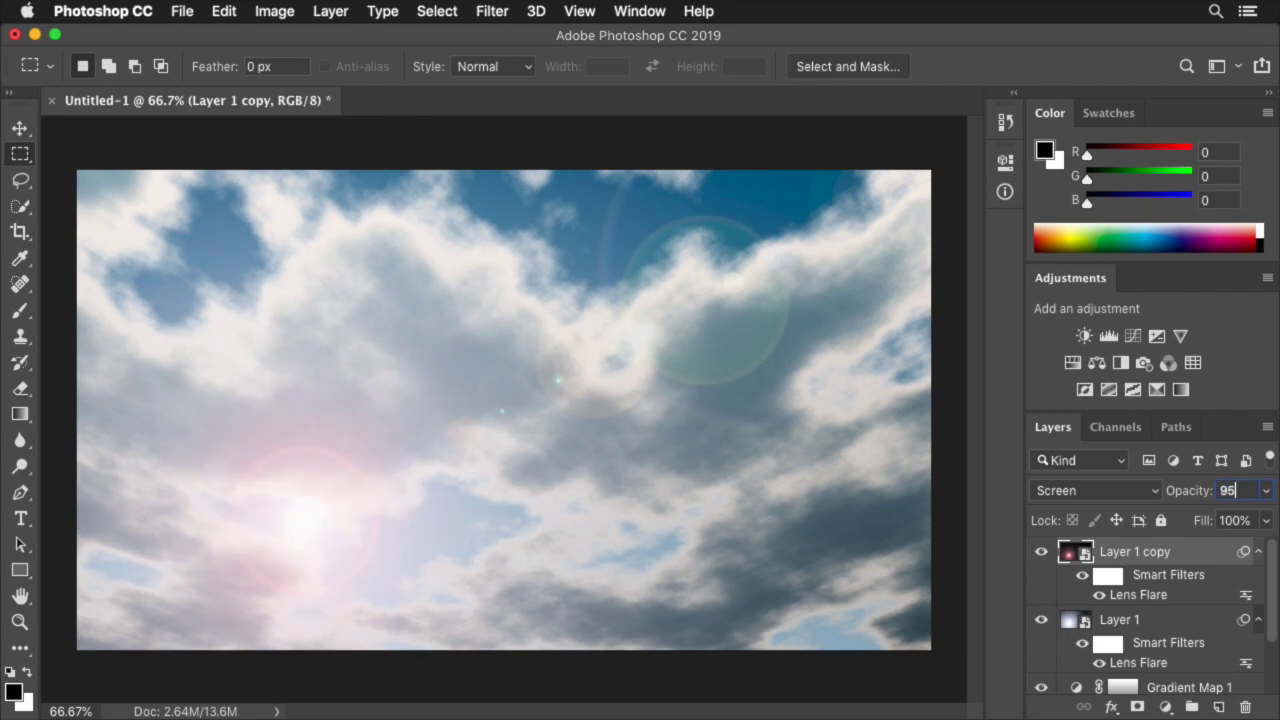